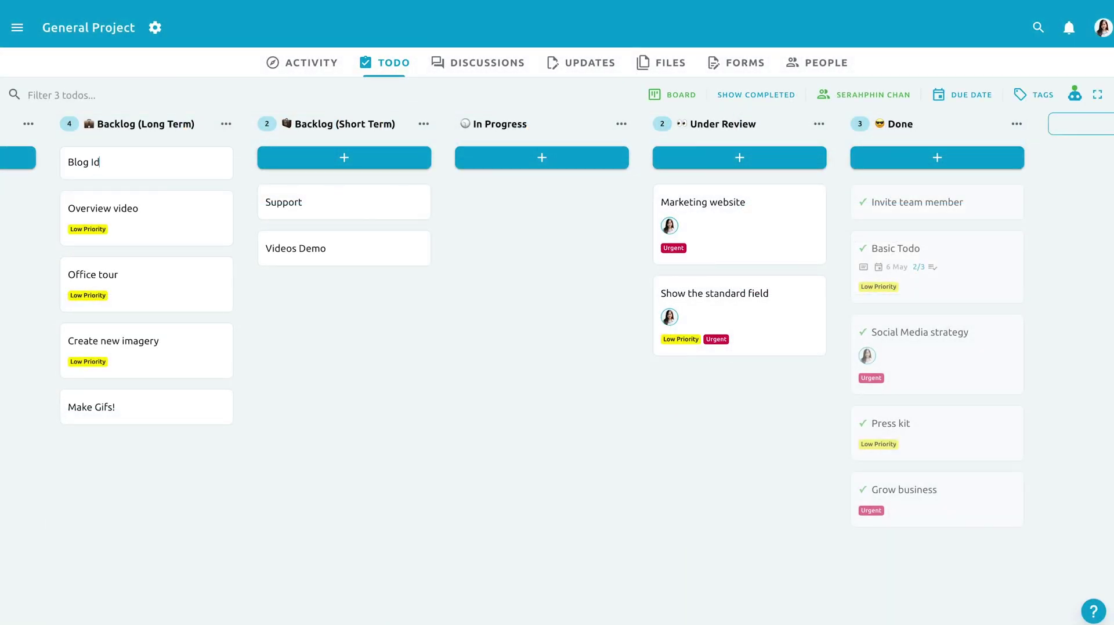
Save the Blog Ideas todo in Backlog (Long Term) and move it into In Progress.
{"action": "key", "text": "Return"}
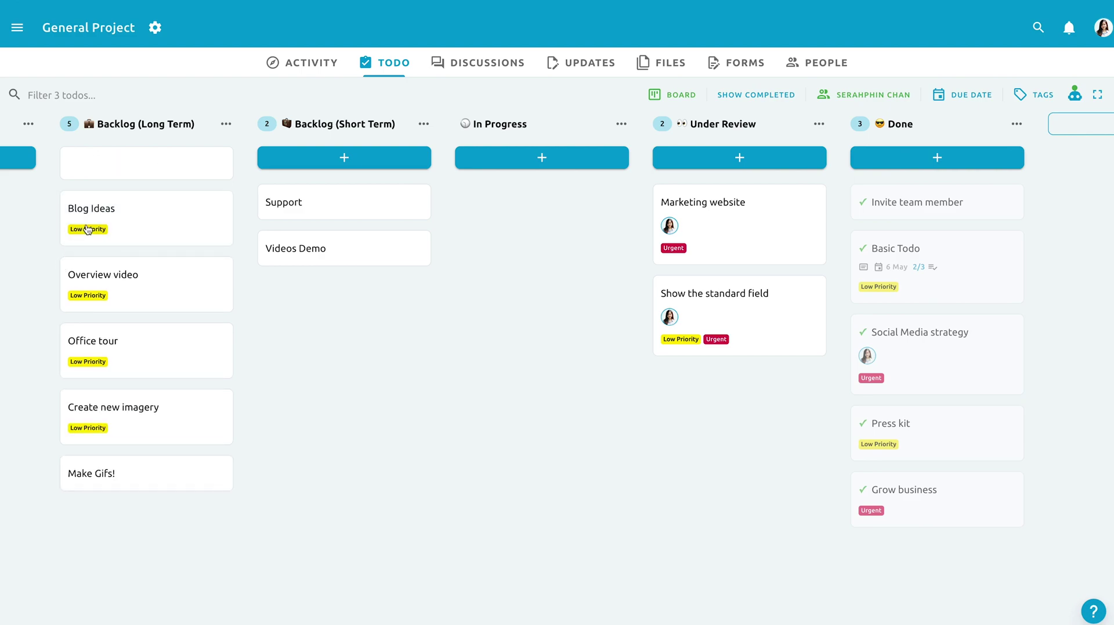
{"action": "left_click", "coordinate": [537, 160]}
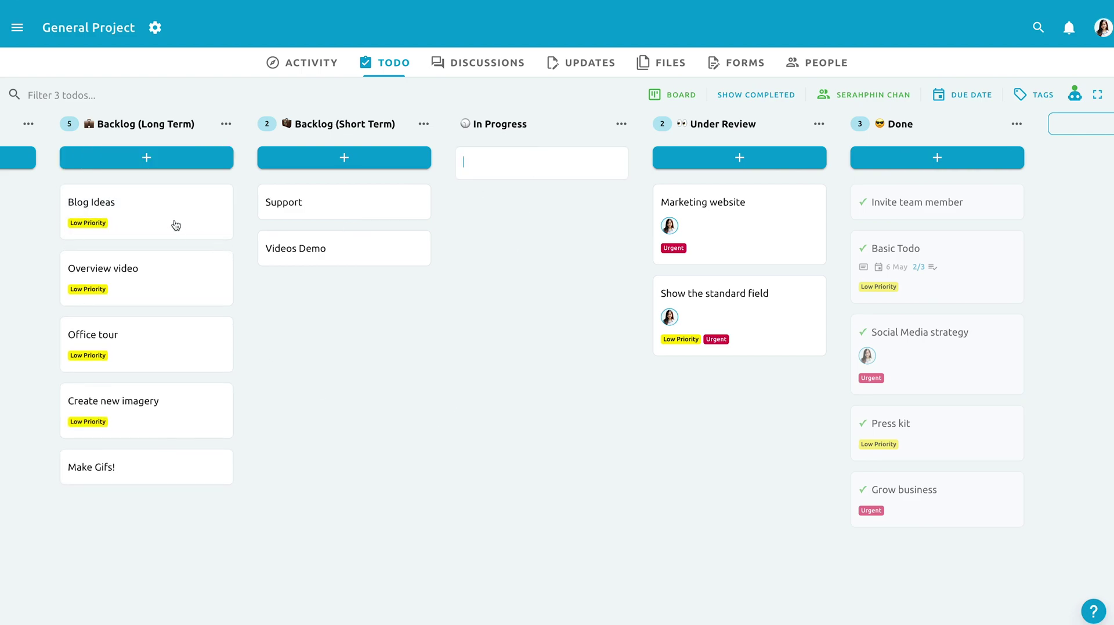
{"action": "mouse_move", "coordinate": [174, 223]}
{"action": "left_mouse_down"}
{"action": "mouse_move", "coordinate": [597, 213]}
{"action": "mouse_move", "coordinate": [482, 234]}
{"action": "left_mouse_up"}
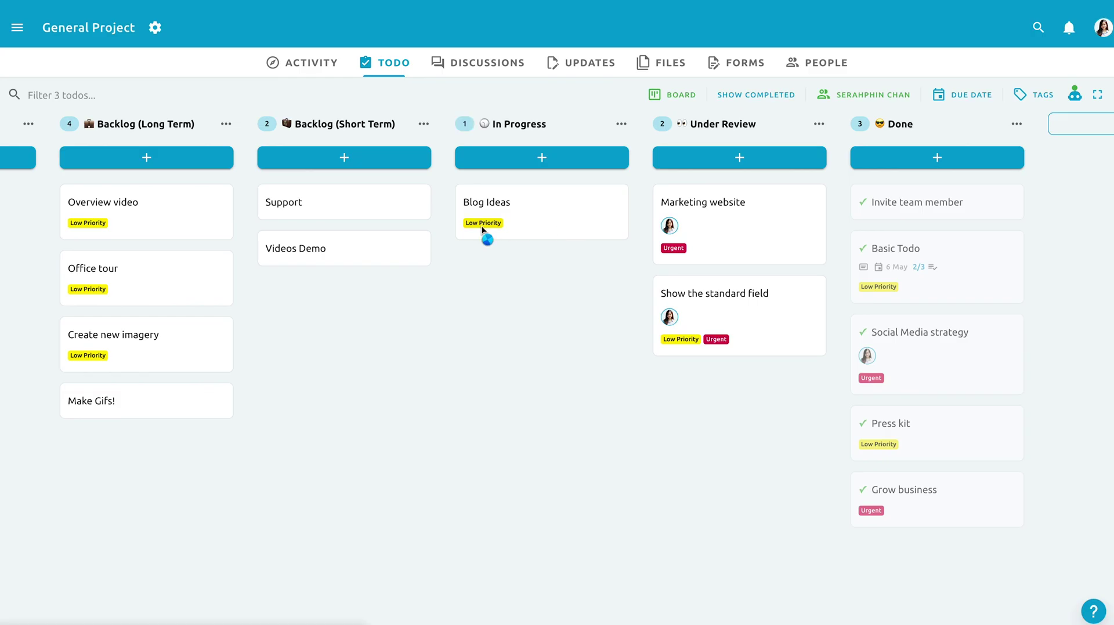
Remove the Low Priority tag from the Blog Ideas todo.
{"action": "left_click", "coordinate": [483, 232]}
{"action": "left_click", "coordinate": [134, 231]}
{"action": "left_click", "coordinate": [101, 232]}
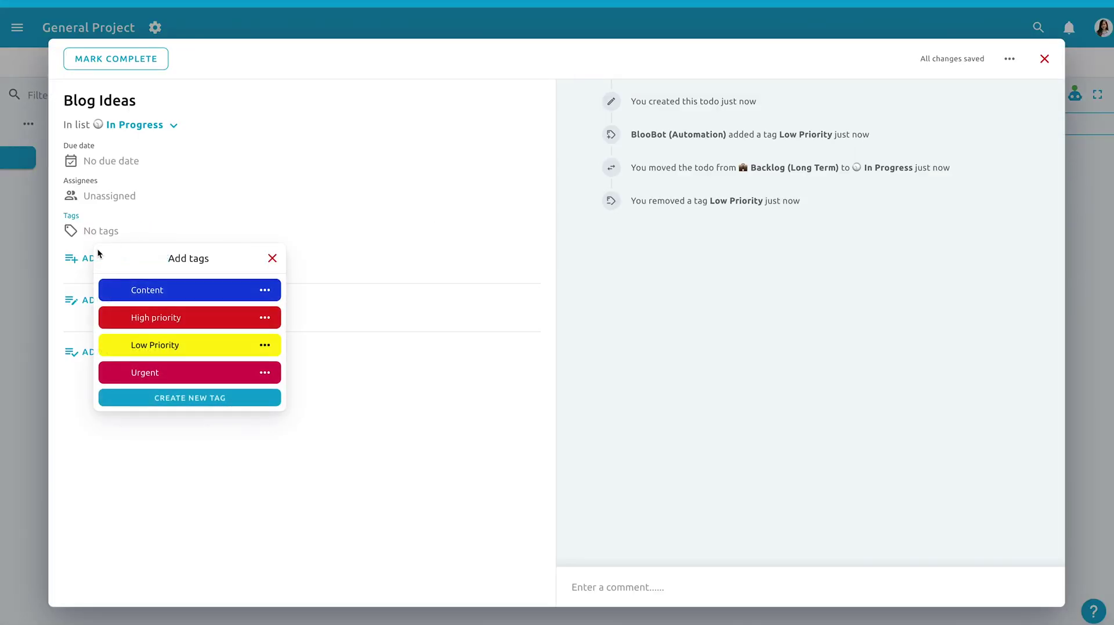
{"action": "left_click", "coordinate": [33, 266]}
Move Blog Ideas into Under Review and mark it complete.
{"action": "left_click_drag", "start_coordinate": [490, 206], "coordinate": [686, 410]}
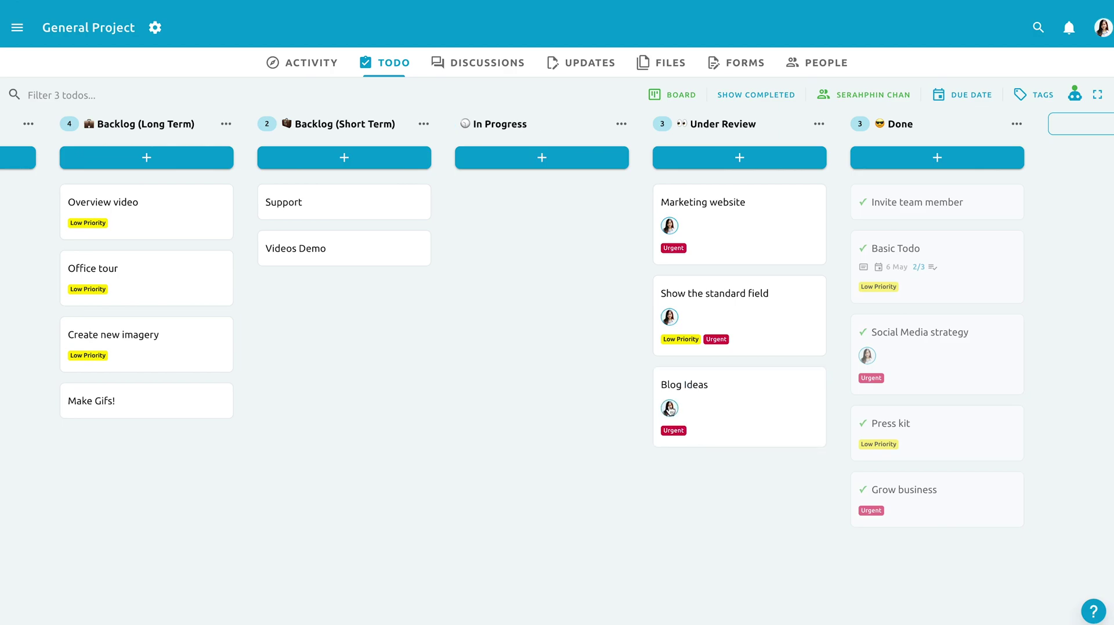
{"action": "left_click", "coordinate": [715, 405]}
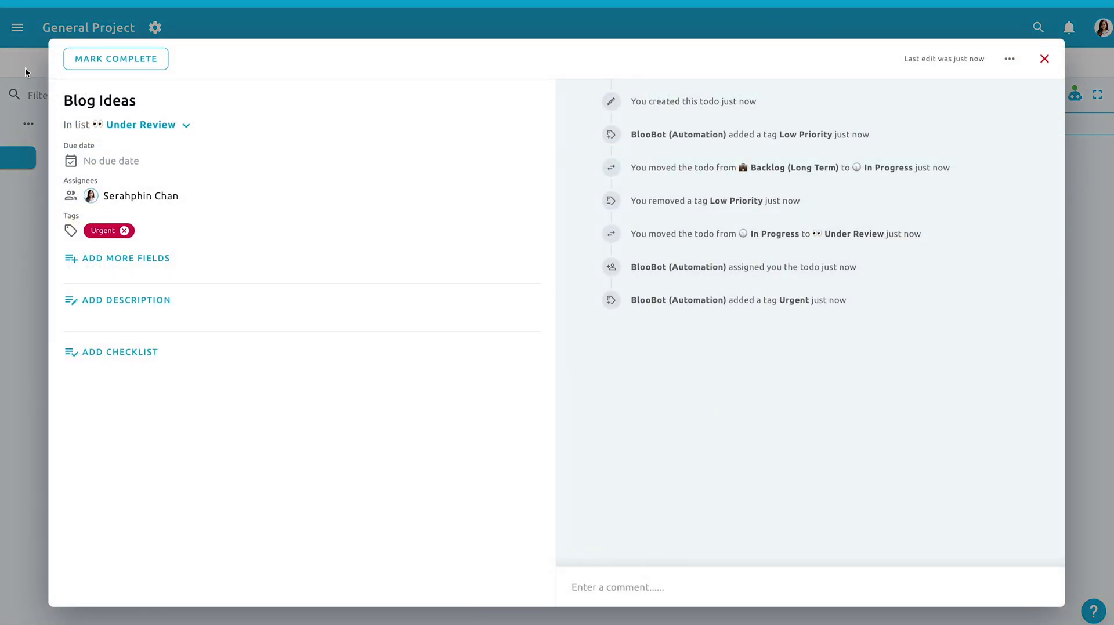
{"action": "left_click", "coordinate": [88, 62]}
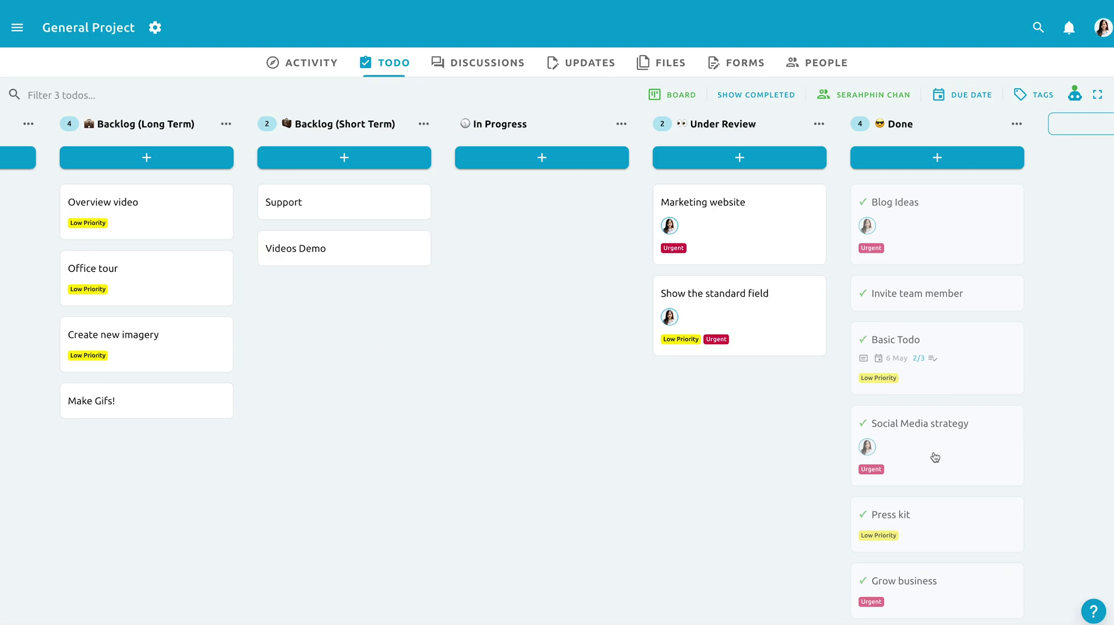
Review the Blog Ideas history entries for auto-assignment, Urgent tag and move to Done, then close it.
{"action": "left_click", "coordinate": [912, 231]}
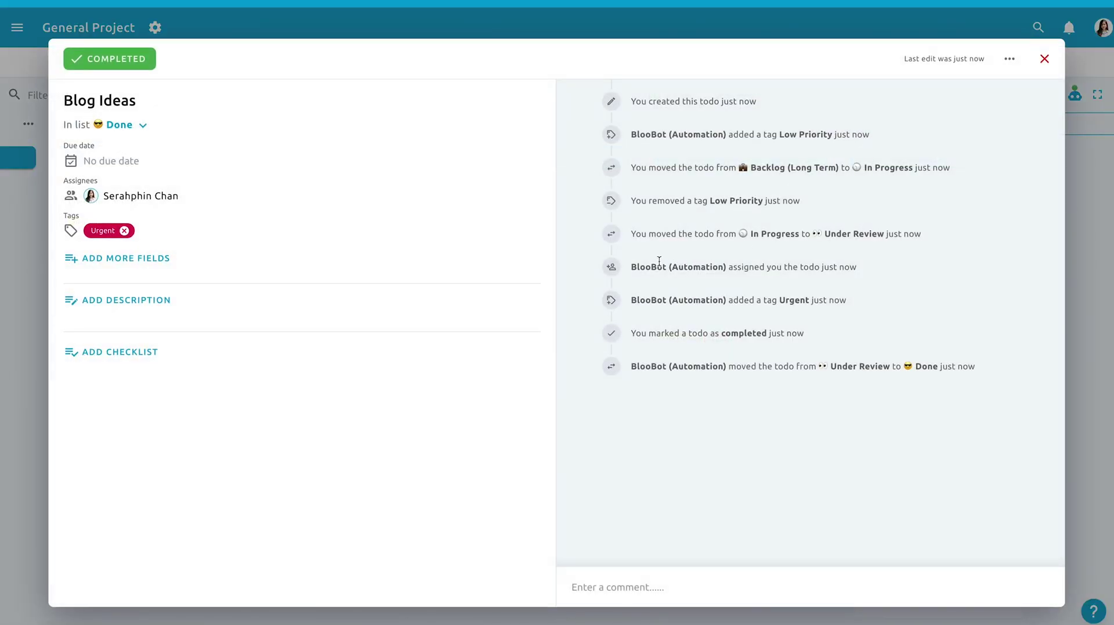
{"action": "left_click_drag", "start_coordinate": [632, 268], "coordinate": [869, 282]}
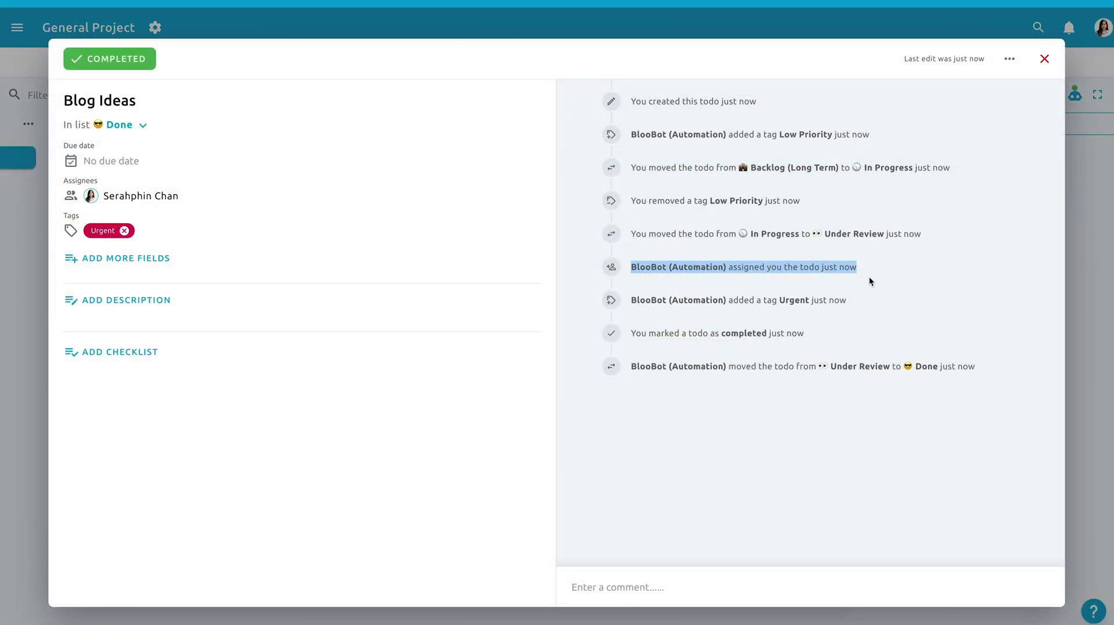
{"action": "left_click", "coordinate": [631, 303]}
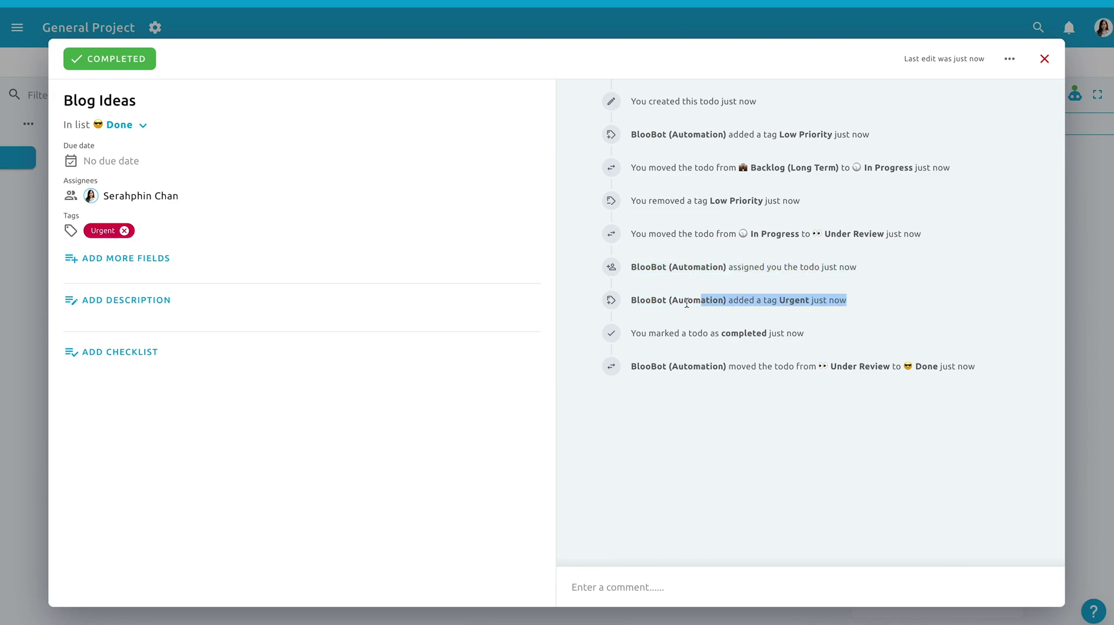
{"action": "triple_click", "coordinate": [632, 301]}
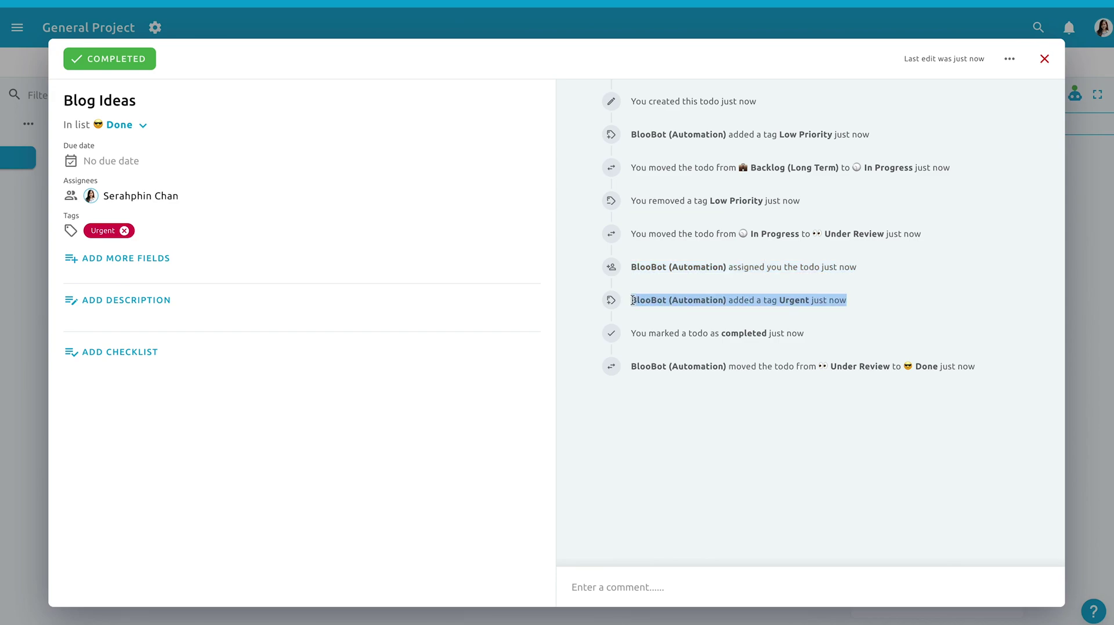
{"action": "triple_click", "coordinate": [631, 368]}
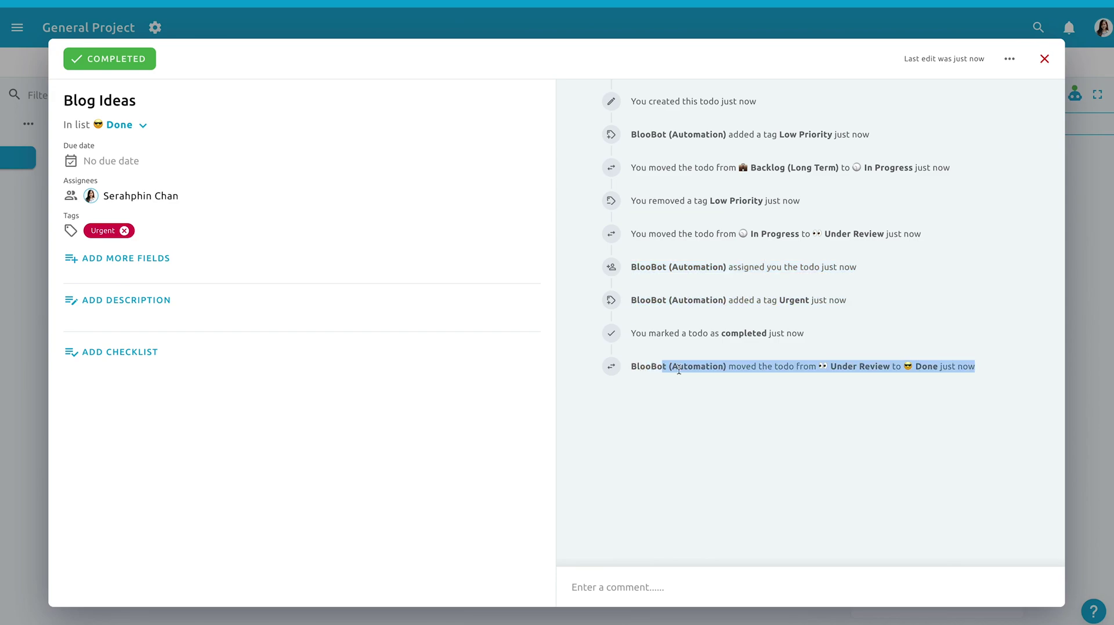
{"action": "left_click", "coordinate": [649, 384]}
{"action": "left_click", "coordinate": [25, 436]}
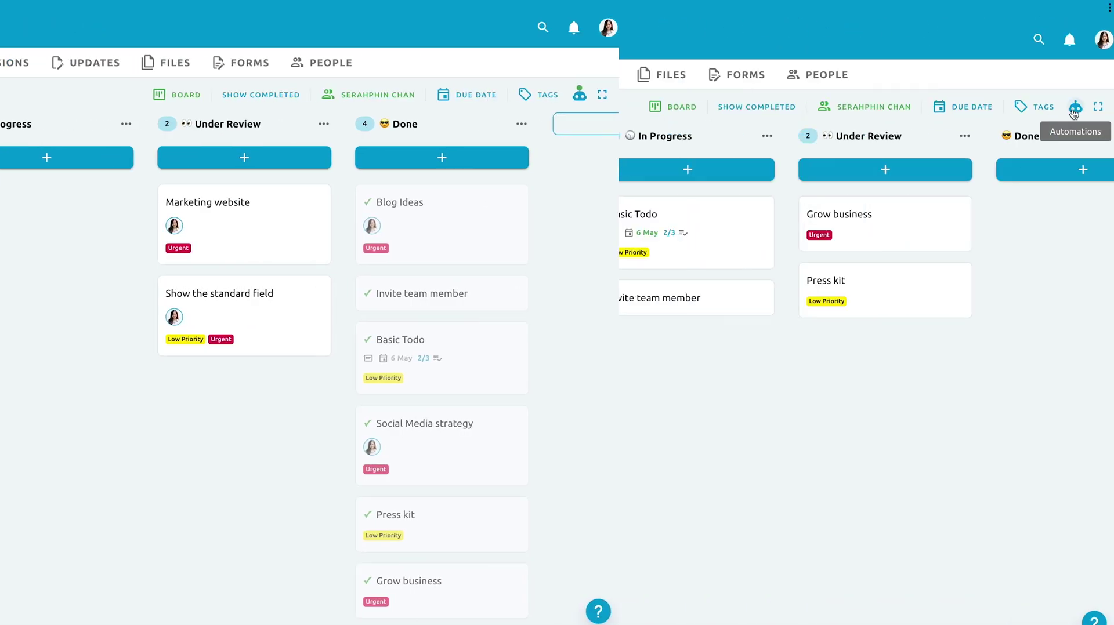
Start a new automation triggered when a todo in any list is marked as complete.
{"action": "left_click", "coordinate": [1074, 109]}
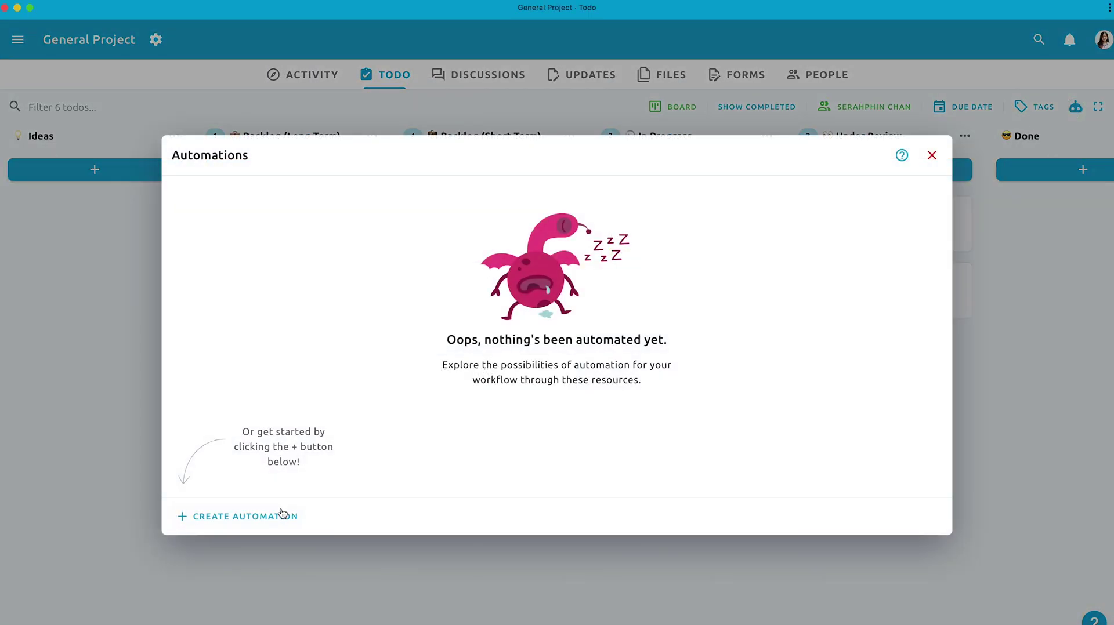
{"action": "left_click", "coordinate": [264, 522]}
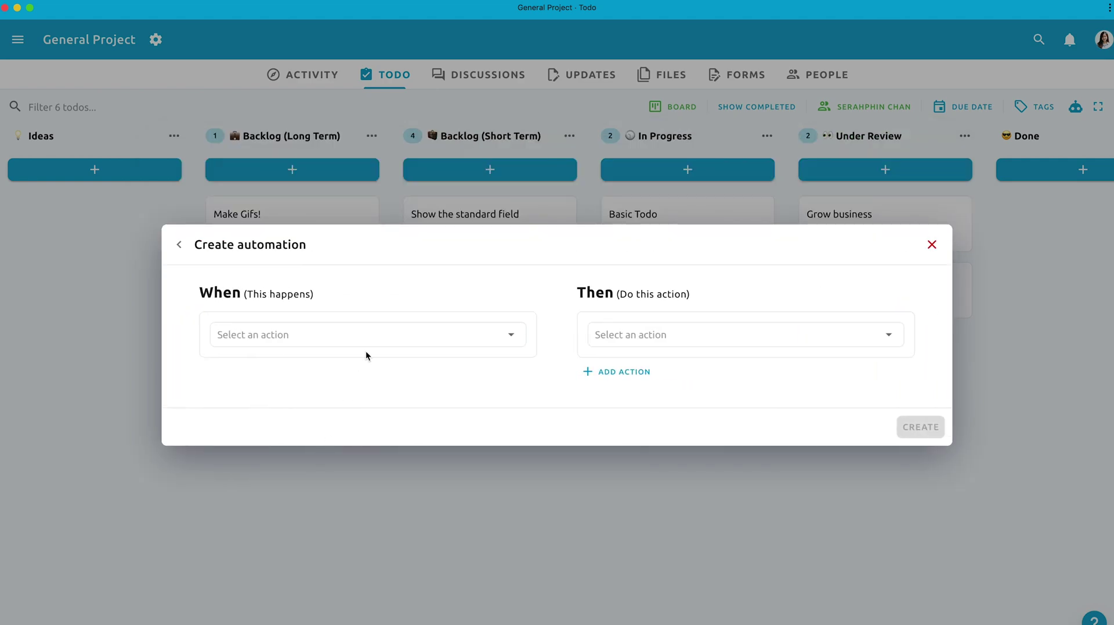
{"action": "left_click", "coordinate": [443, 343]}
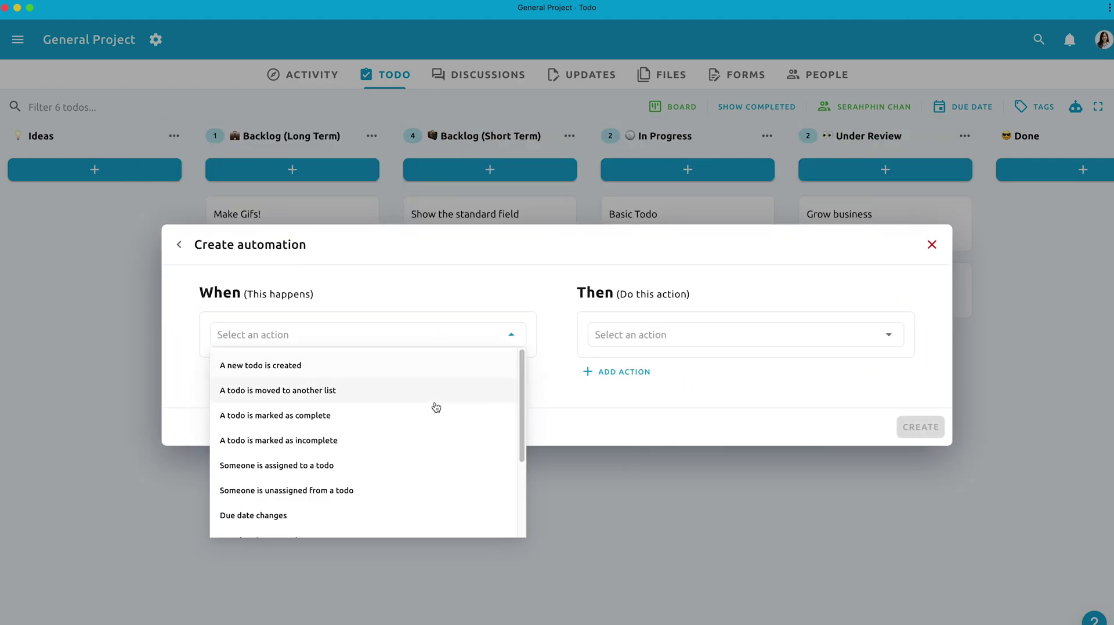
{"action": "left_click", "coordinate": [431, 418]}
{"action": "left_click", "coordinate": [420, 367]}
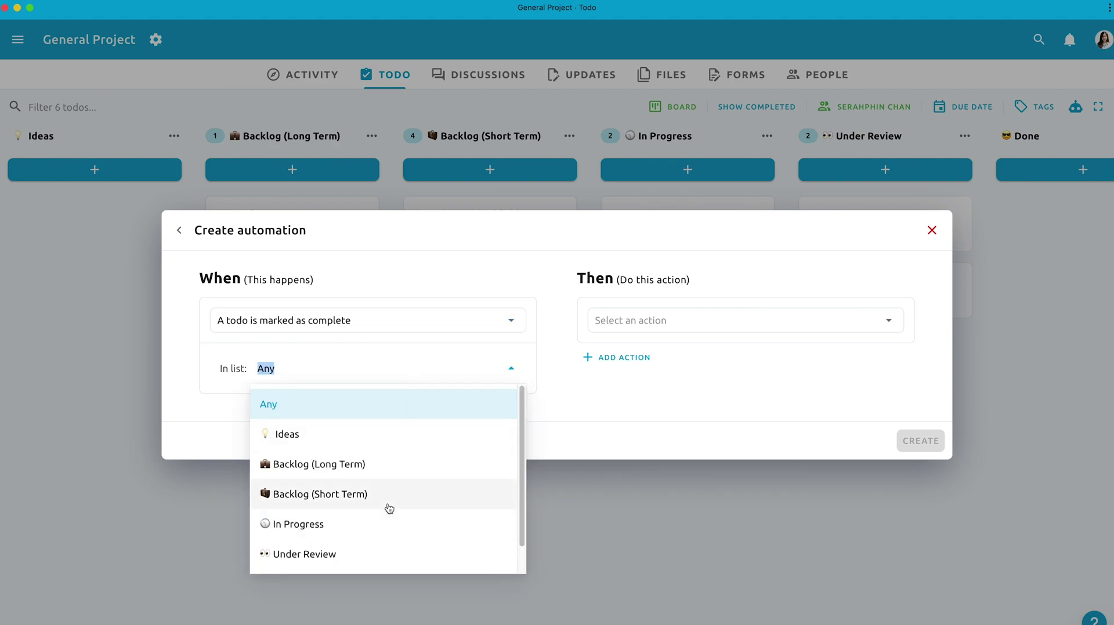
{"action": "left_click", "coordinate": [390, 404]}
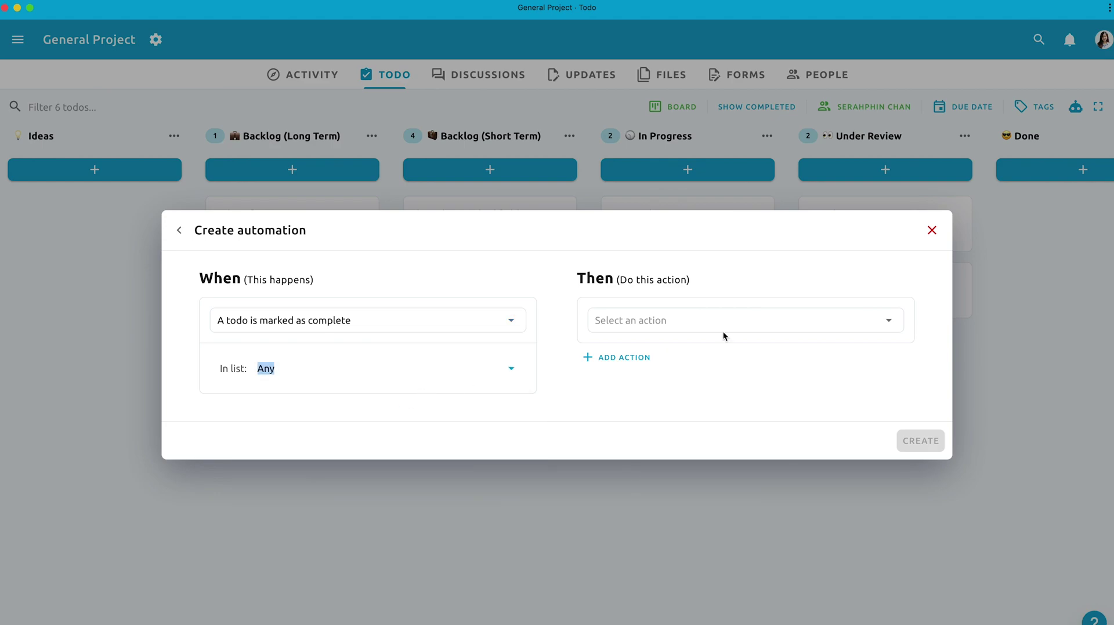
Set its action to move the todo to the Done list and save the automation.
{"action": "left_click", "coordinate": [742, 319]}
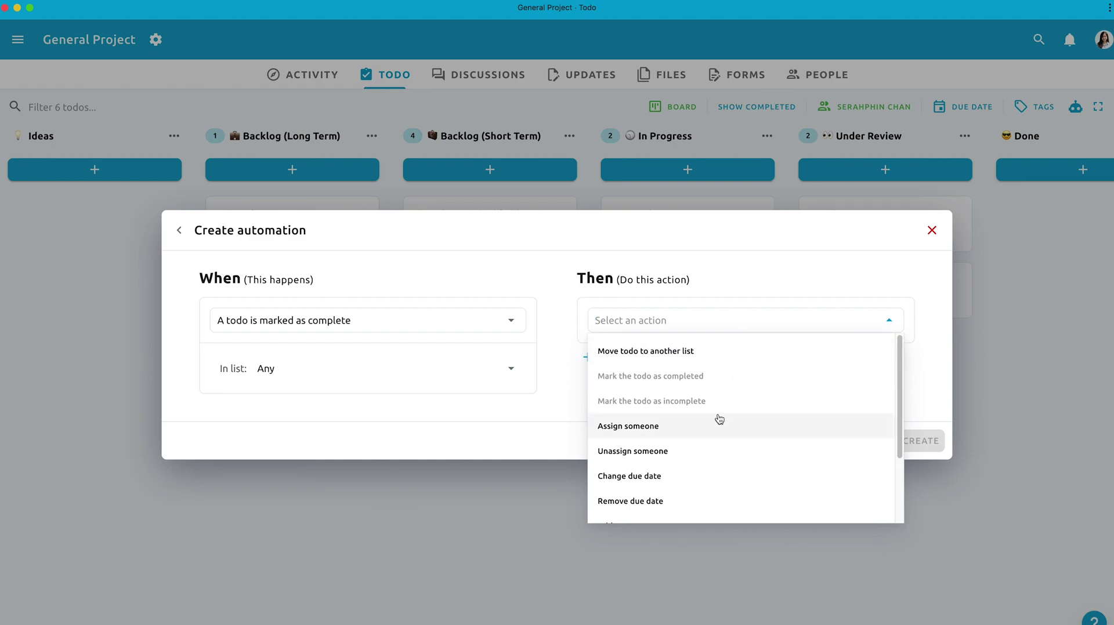
{"action": "scroll", "coordinate": [718, 417], "scroll_direction": "down", "scroll_amount": 3}
{"action": "scroll", "coordinate": [719, 394], "scroll_direction": "up", "scroll_amount": 3}
{"action": "left_click", "coordinate": [718, 352]}
{"action": "left_click", "coordinate": [709, 326]}
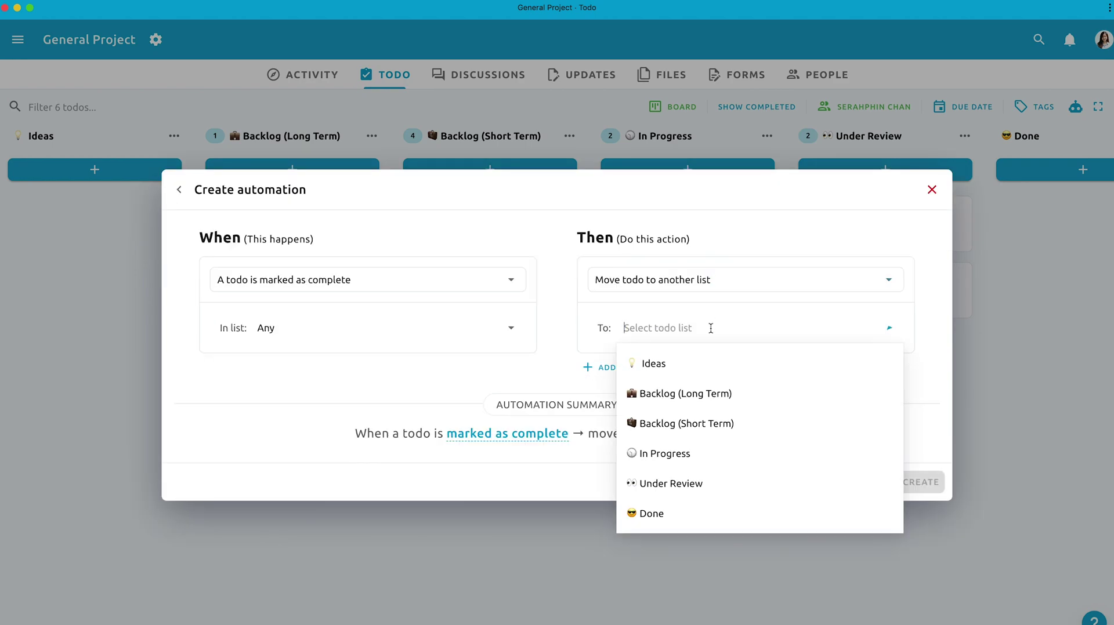
{"action": "left_click", "coordinate": [696, 515]}
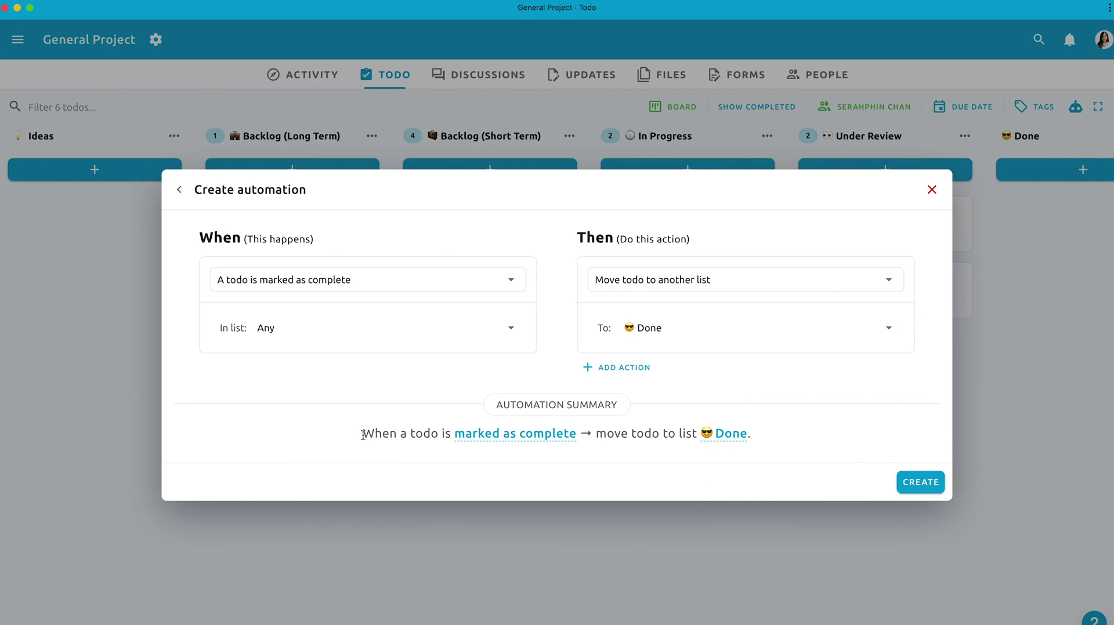
{"action": "left_click_drag", "start_coordinate": [363, 435], "coordinate": [506, 441]}
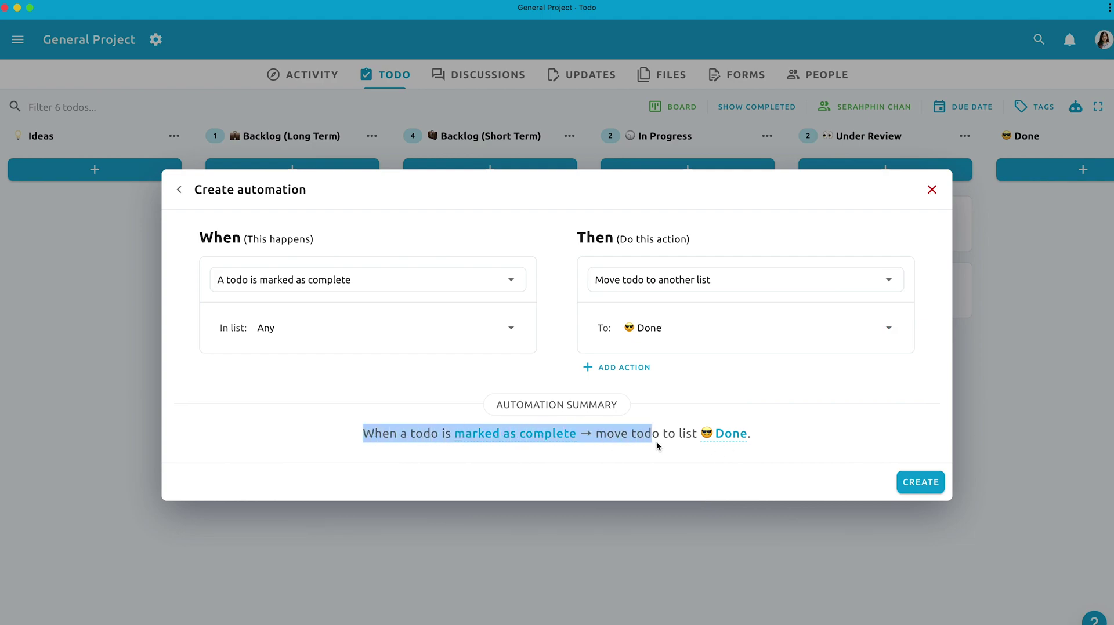
{"action": "left_click_drag", "start_coordinate": [656, 446], "coordinate": [729, 452]}
{"action": "left_click", "coordinate": [923, 488]}
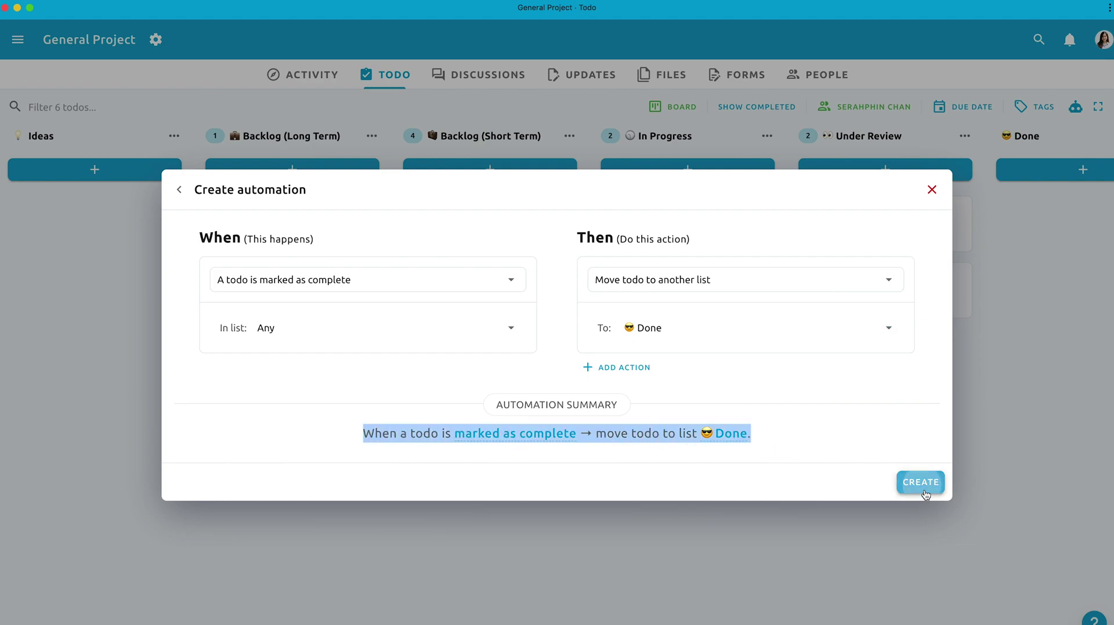
Mark the Invite team member todo as complete from the board.
{"action": "left_click", "coordinate": [667, 470]}
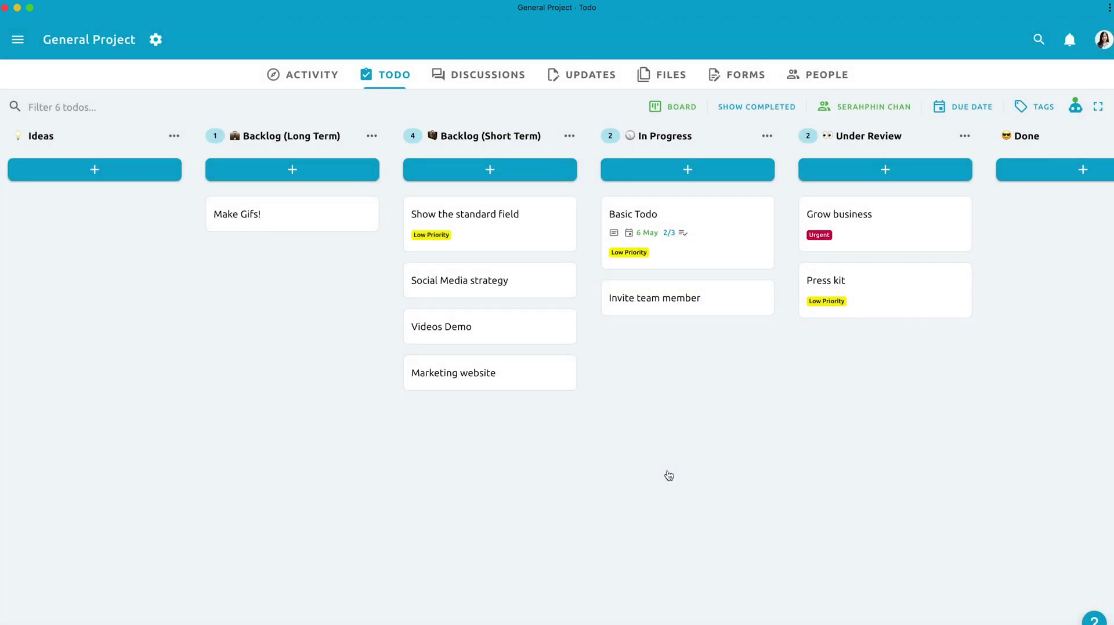
{"action": "left_click", "coordinate": [699, 298]}
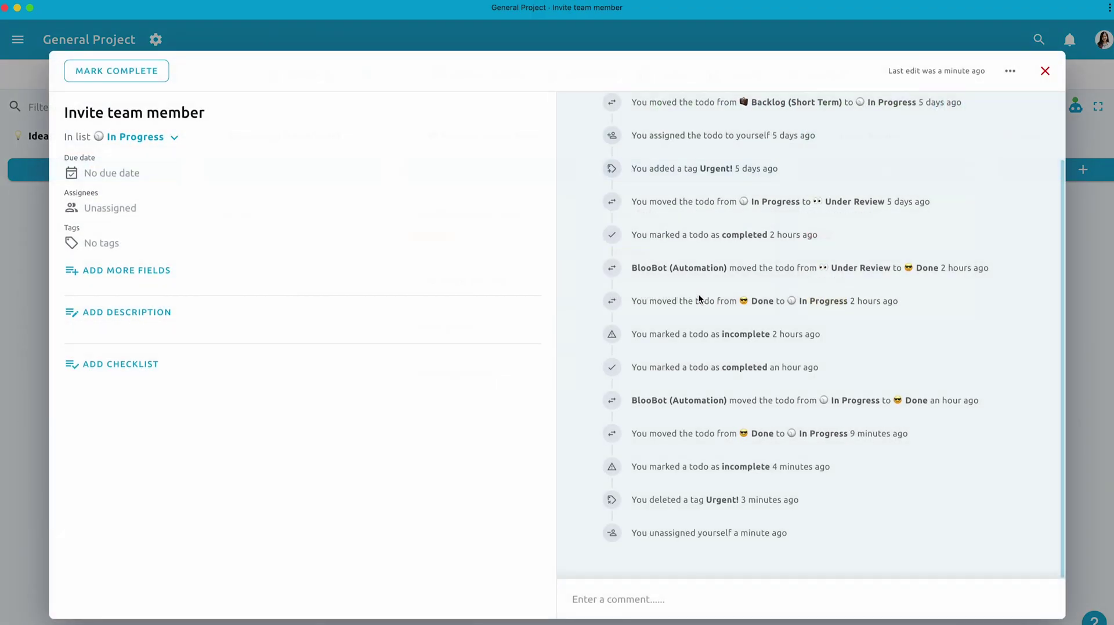
{"action": "left_click", "coordinate": [148, 78]}
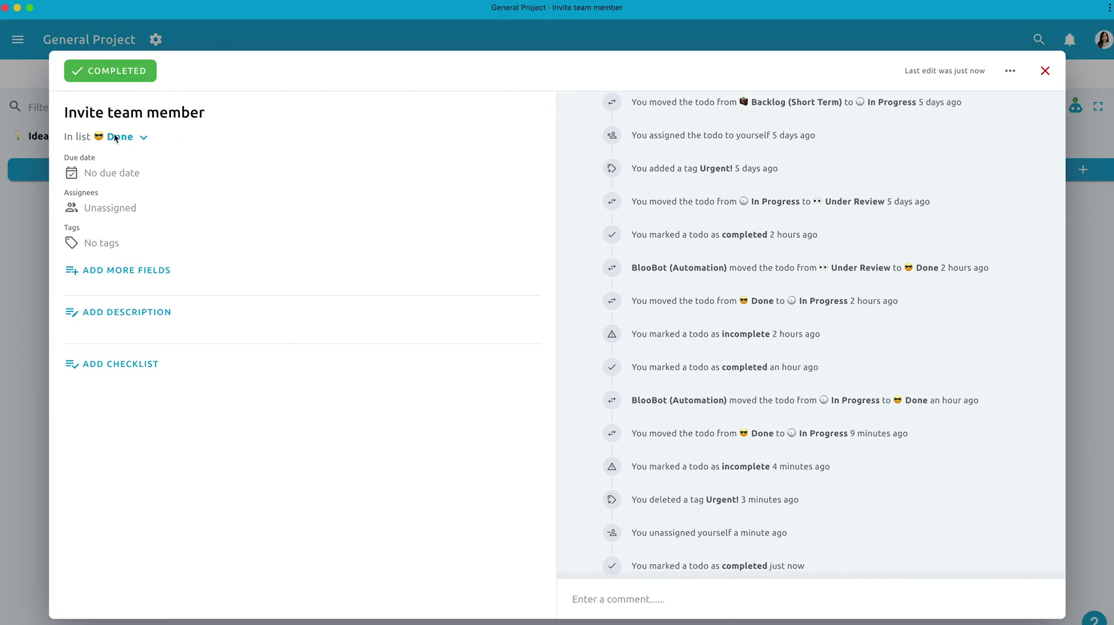
{"action": "left_click", "coordinate": [41, 217]}
{"action": "scroll", "coordinate": [41, 217], "scroll_direction": "right", "scroll_amount": 3}
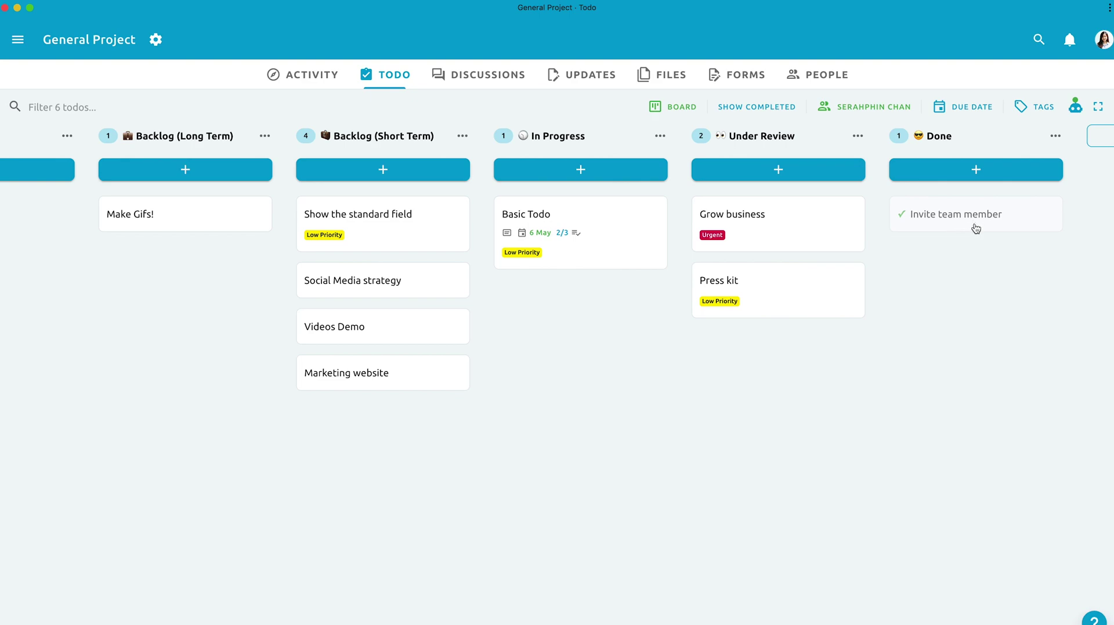
Create an automation: when a todo is moved to Done, mark it as completed.
{"action": "left_click", "coordinate": [1075, 106]}
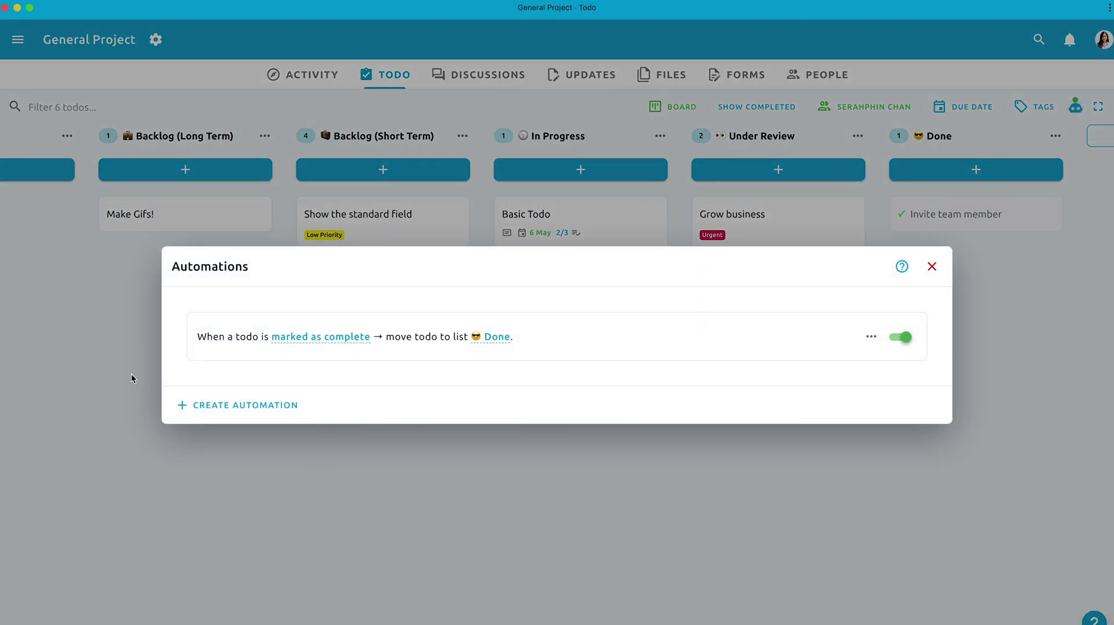
{"action": "left_click", "coordinate": [246, 404]}
{"action": "left_click", "coordinate": [289, 339]}
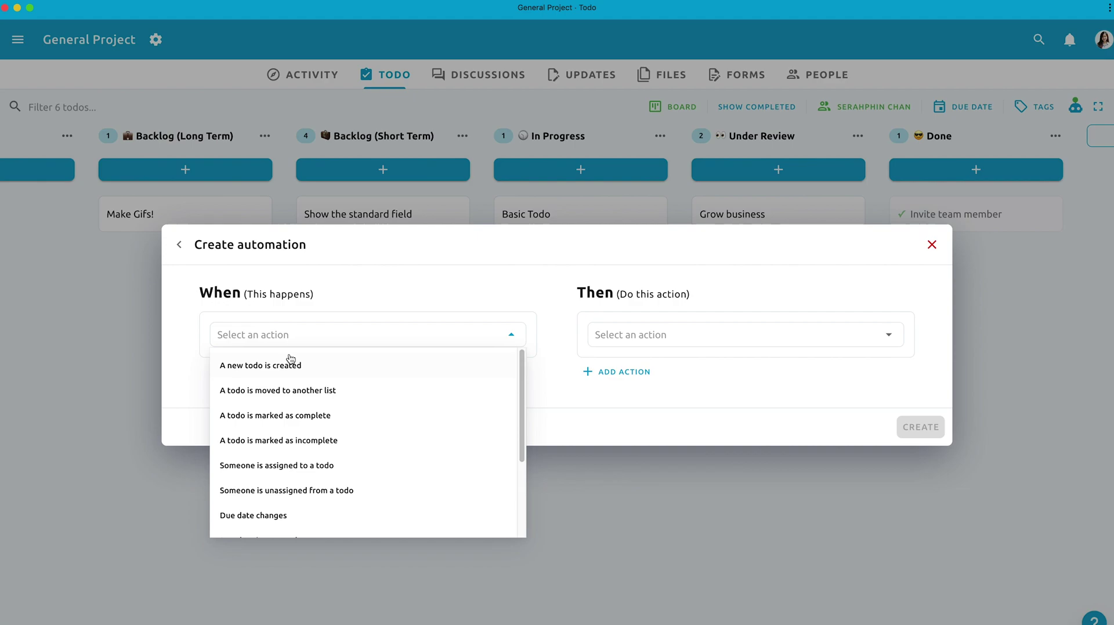
{"action": "left_click", "coordinate": [320, 390]}
{"action": "left_click", "coordinate": [319, 369]}
{"action": "scroll", "coordinate": [323, 469], "scroll_direction": "down", "scroll_amount": 1}
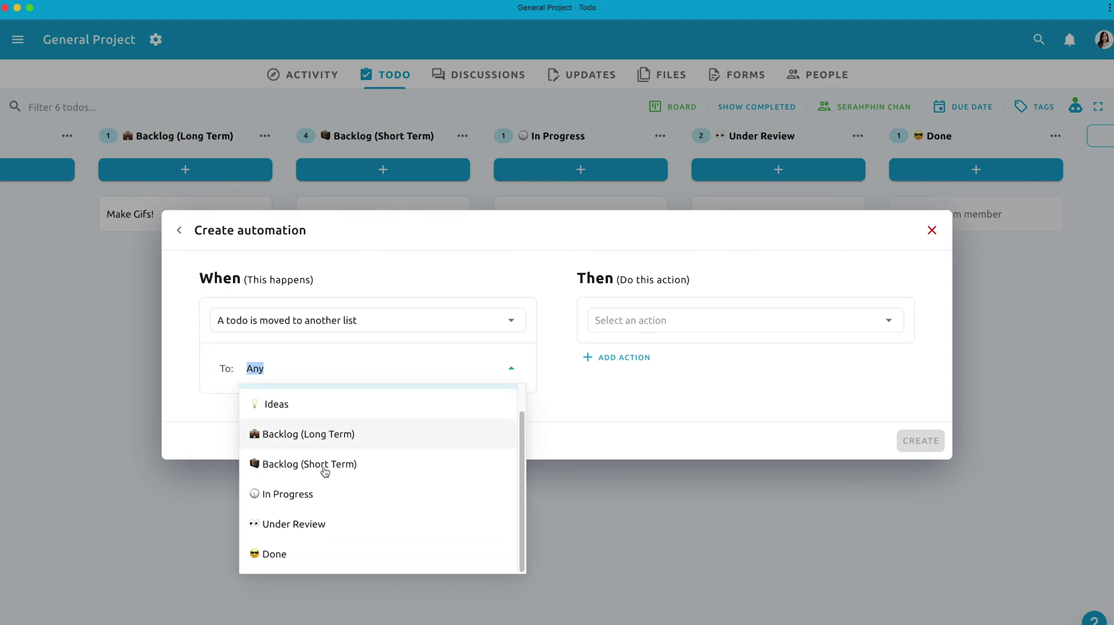
{"action": "left_click", "coordinate": [318, 556]}
{"action": "left_click", "coordinate": [655, 328]}
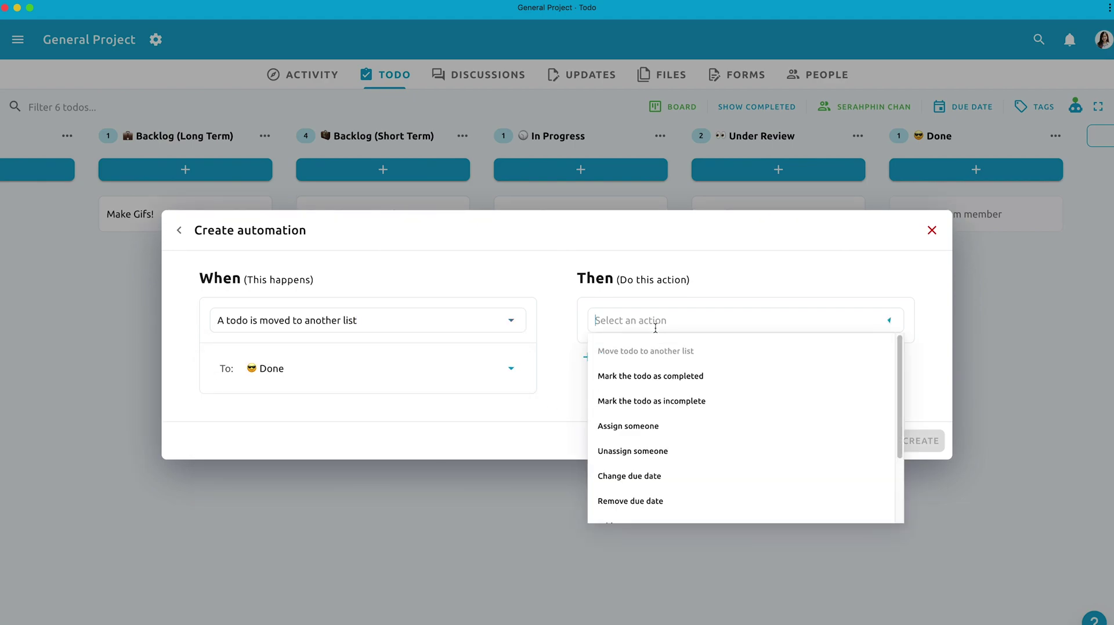
{"action": "left_click", "coordinate": [664, 380]}
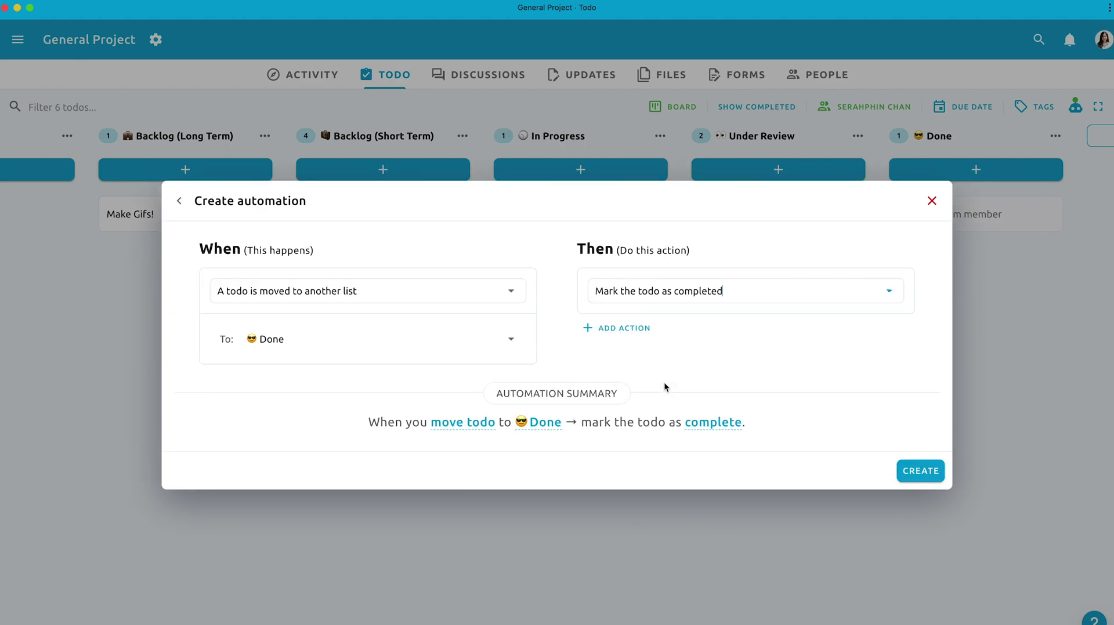
{"action": "mouse_move", "coordinate": [369, 425]}
{"action": "left_mouse_down"}
{"action": "mouse_move", "coordinate": [528, 423]}
{"action": "mouse_move", "coordinate": [905, 469]}
{"action": "left_mouse_up"}
{"action": "left_click", "coordinate": [916, 473]}
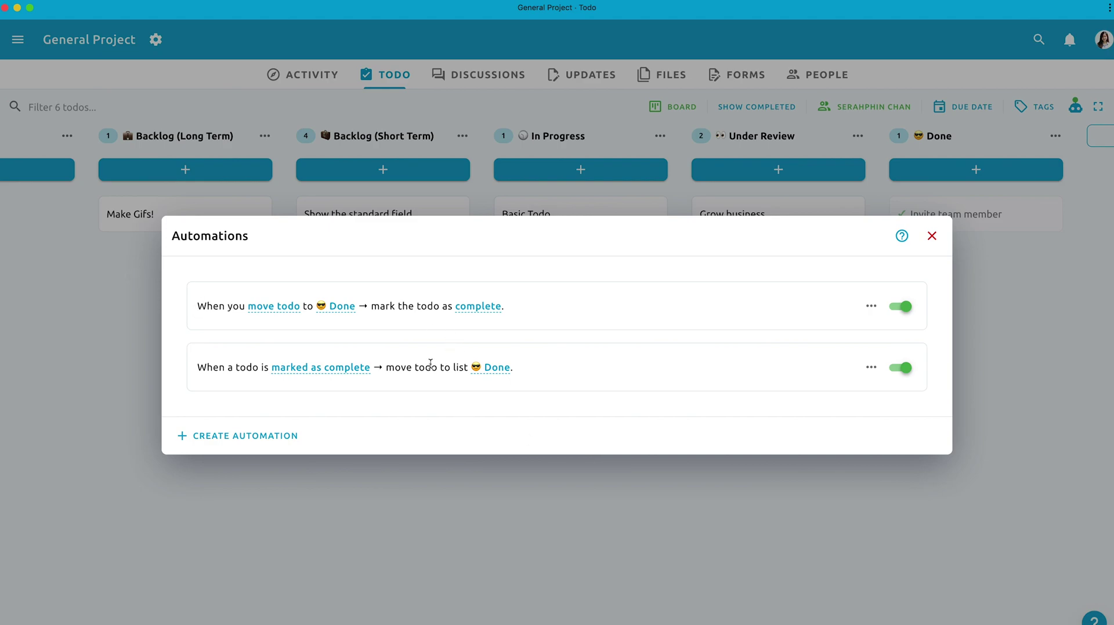
Review both automations, then drag Basic Todo from In Progress into Done.
{"action": "left_click", "coordinate": [871, 307]}
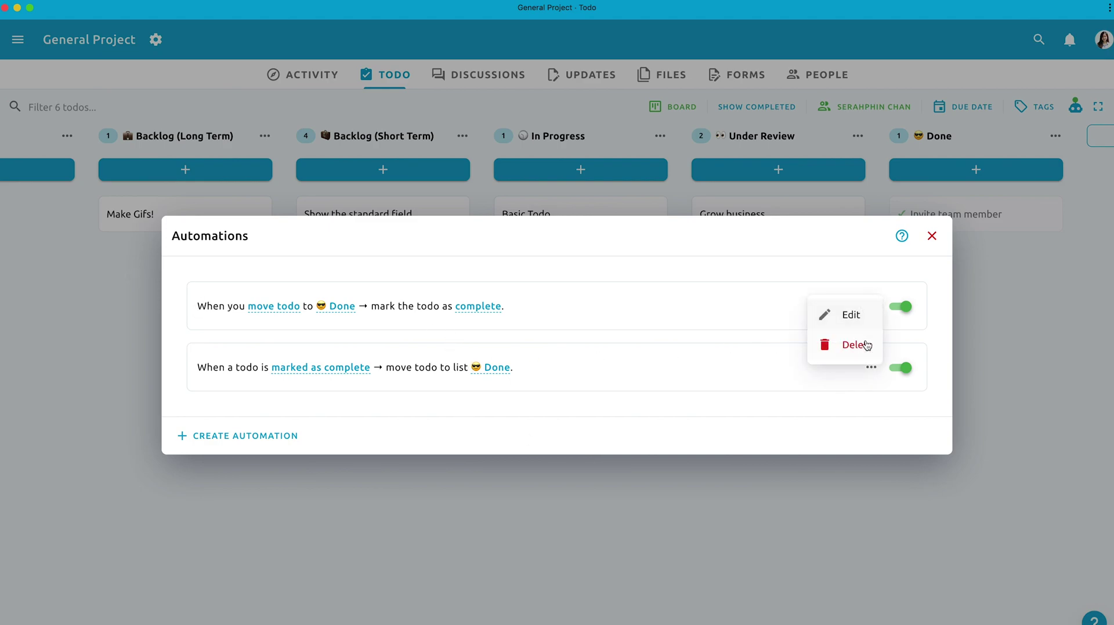
{"action": "left_click", "coordinate": [870, 369]}
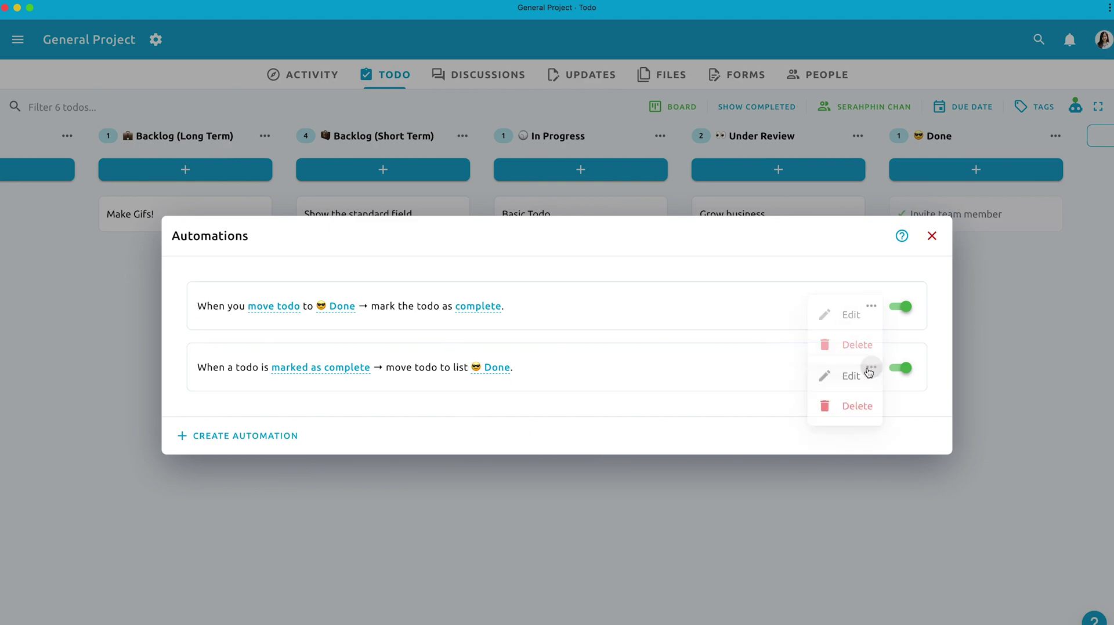
{"action": "left_click", "coordinate": [801, 478]}
{"action": "mouse_move", "coordinate": [615, 236]}
{"action": "left_mouse_down"}
{"action": "mouse_move", "coordinate": [771, 376]}
{"action": "mouse_move", "coordinate": [985, 318]}
{"action": "left_mouse_up"}
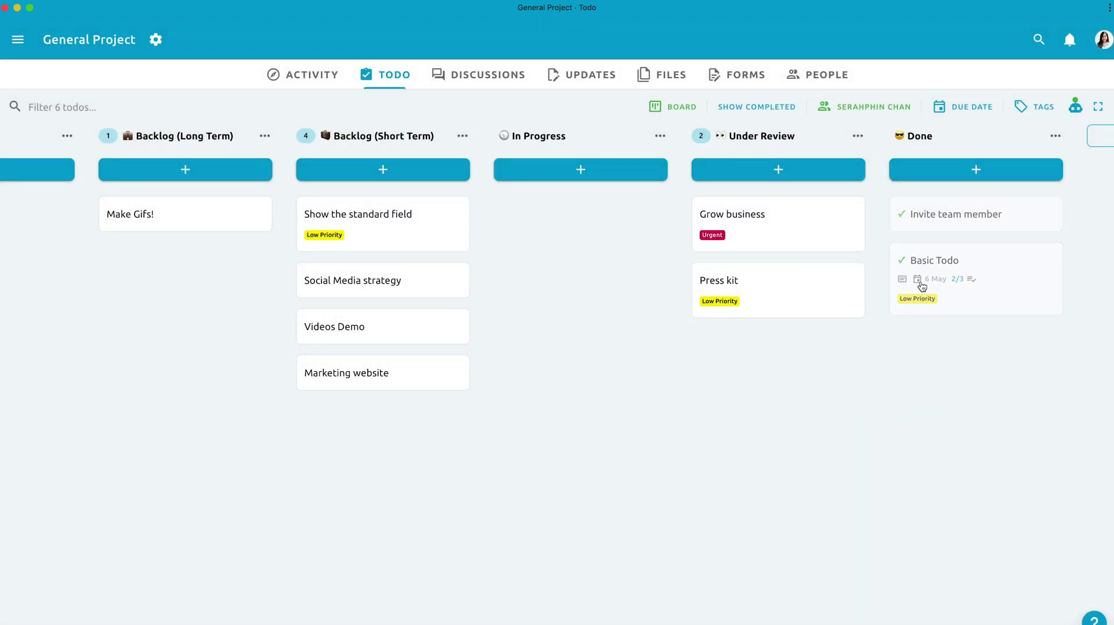
Check the Invite team member and Basic Todo histories, then reopen the automations list.
{"action": "left_click", "coordinate": [904, 230]}
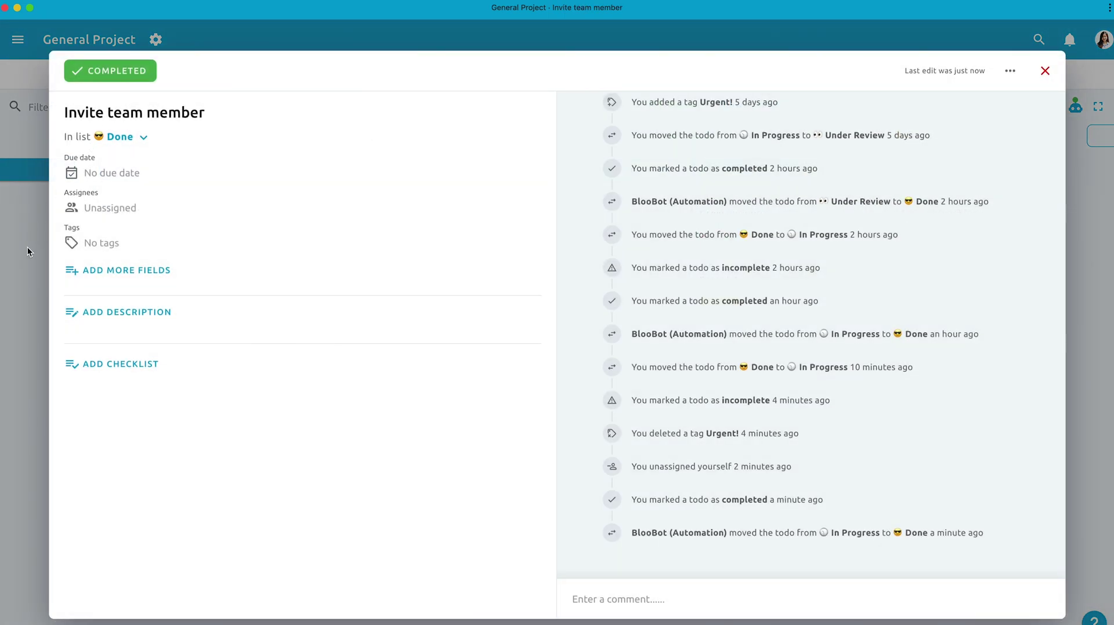
{"action": "left_click", "coordinate": [27, 246]}
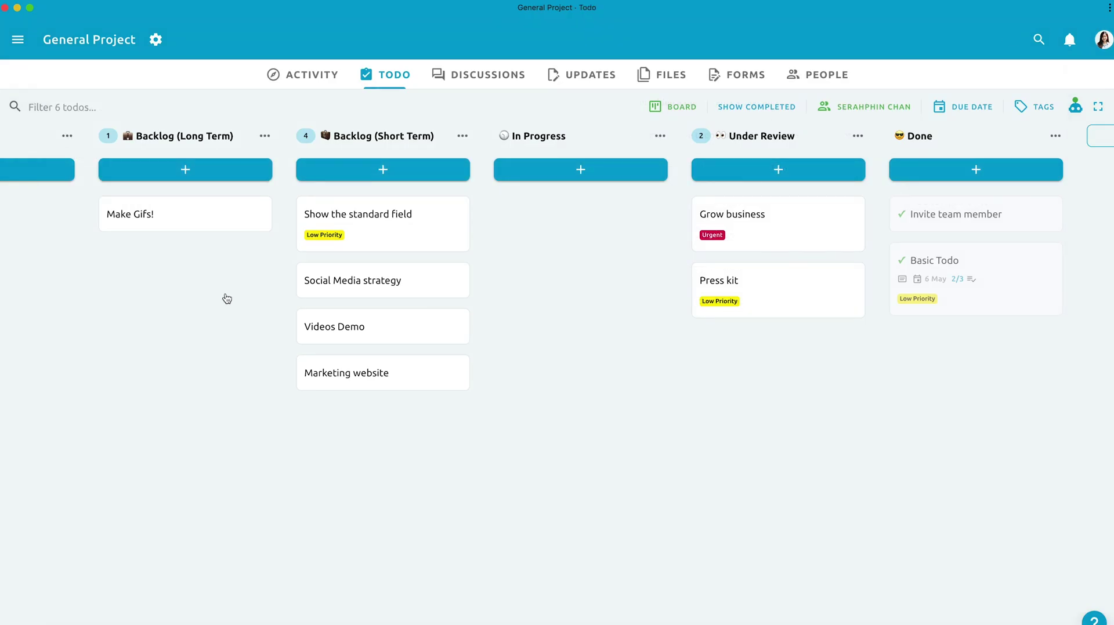
{"action": "left_click", "coordinate": [951, 308]}
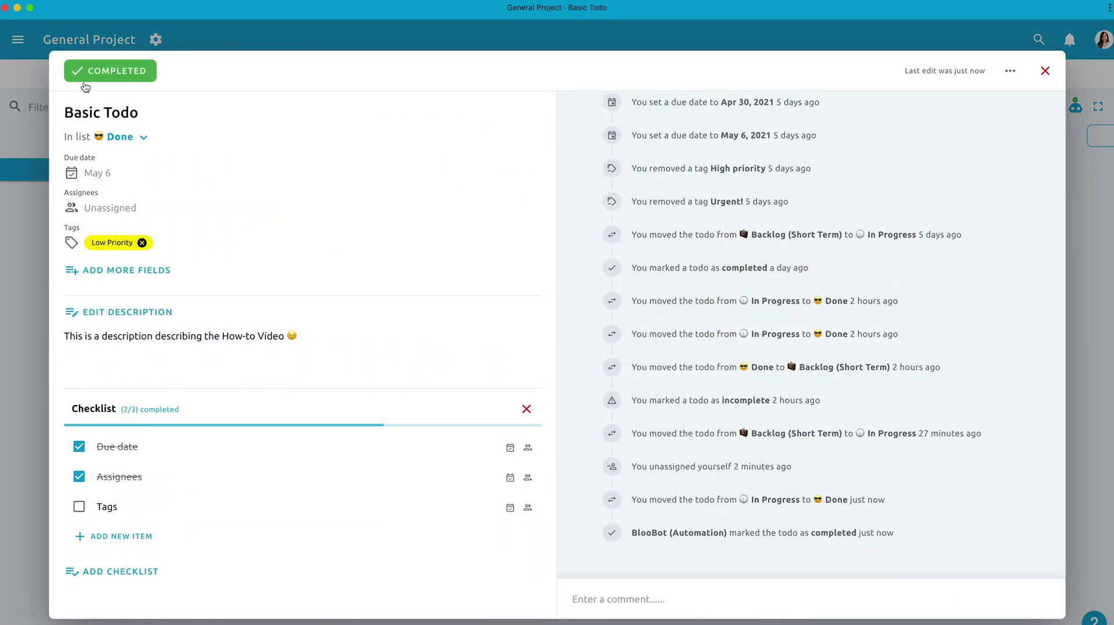
{"action": "left_click", "coordinate": [26, 203]}
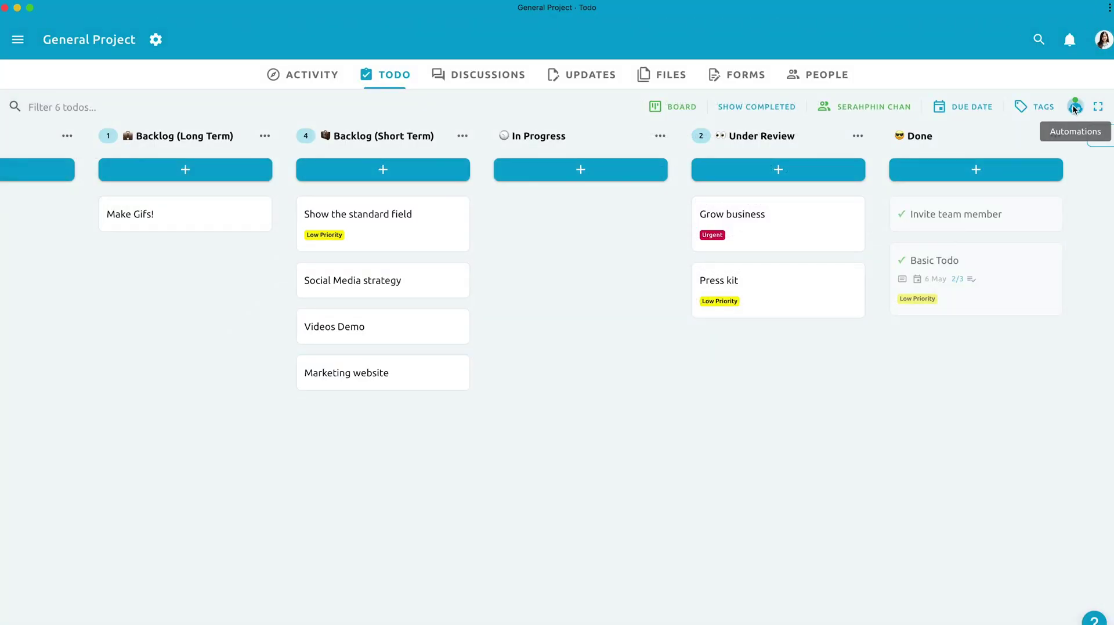
{"action": "left_click", "coordinate": [1075, 106]}
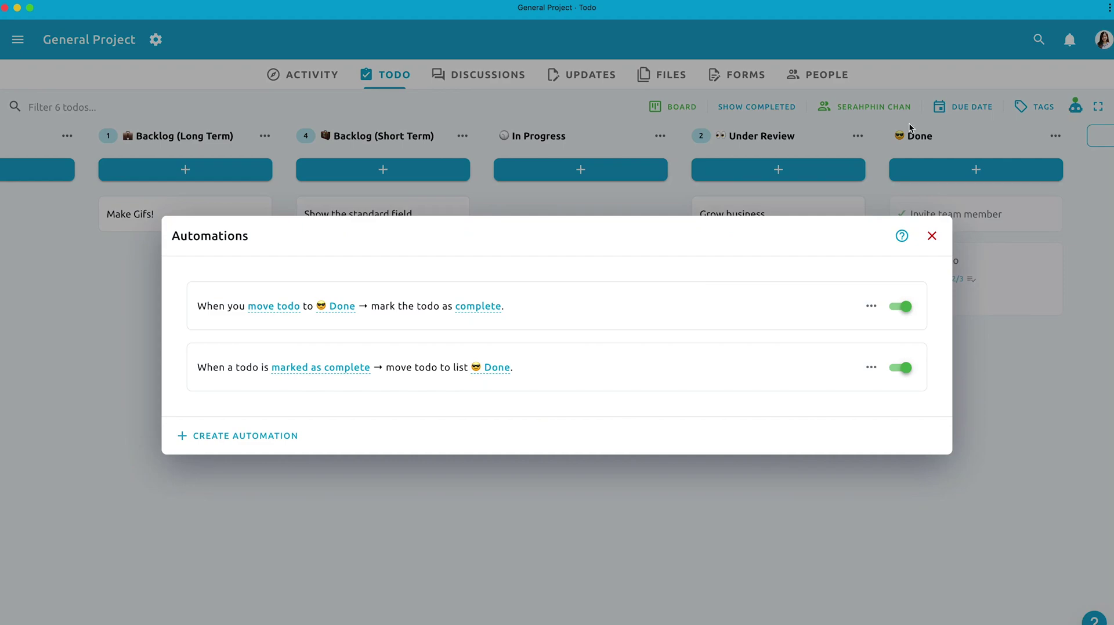
Create a rule: new todos created in Backlog (Long Term) get the Low Priority tag.
{"action": "left_click", "coordinate": [276, 430]}
{"action": "left_click", "coordinate": [299, 328]}
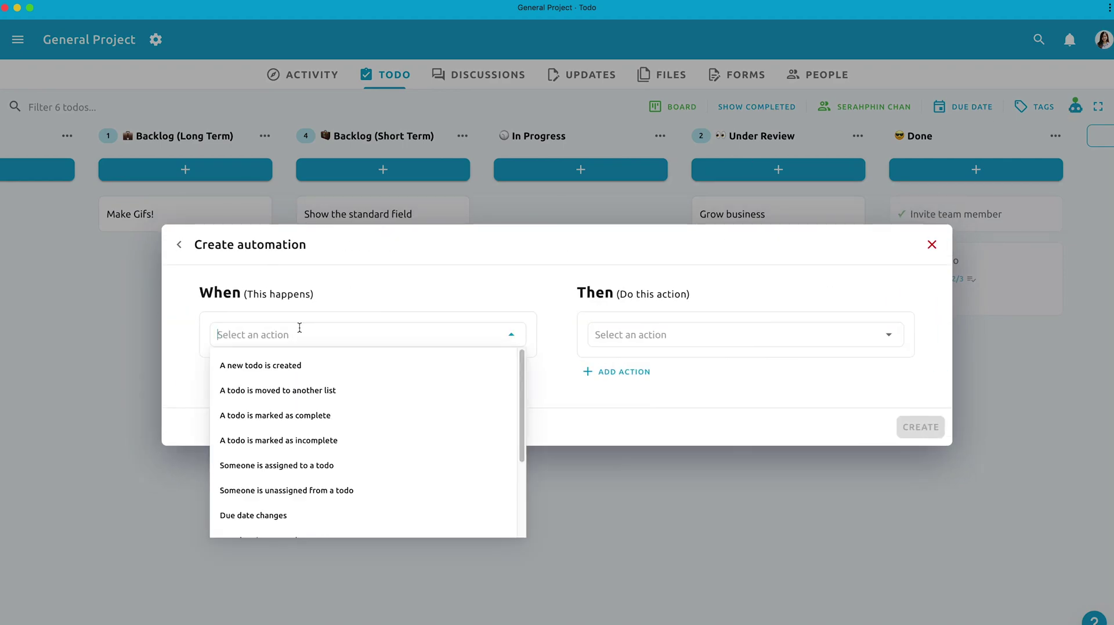
{"action": "left_click", "coordinate": [296, 364]}
{"action": "left_click", "coordinate": [294, 369]}
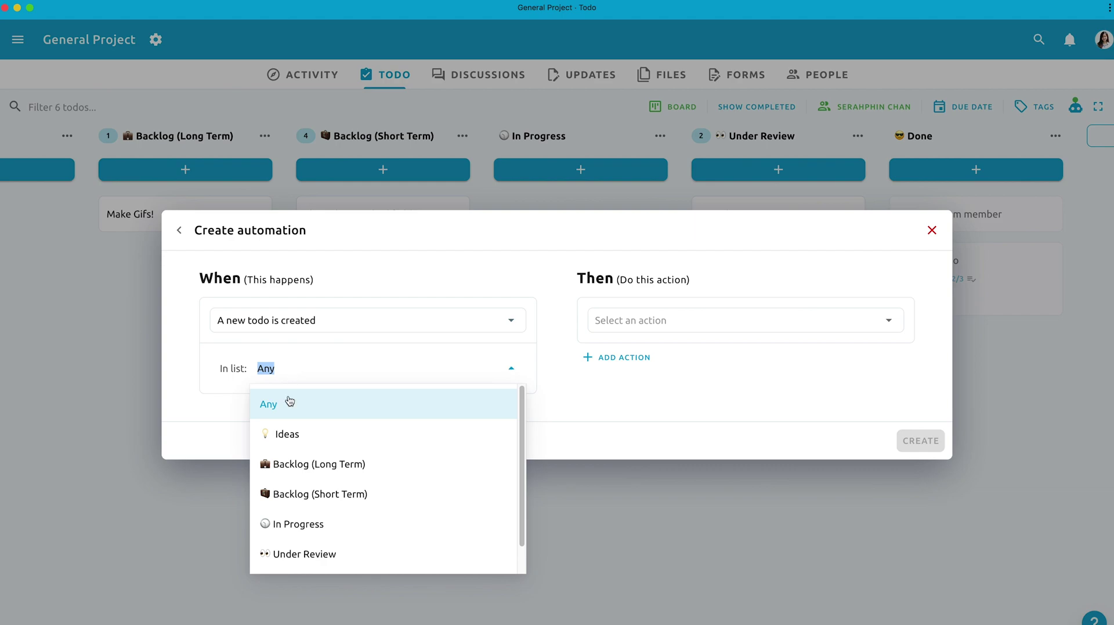
{"action": "left_click", "coordinate": [322, 464]}
{"action": "left_click", "coordinate": [674, 314]}
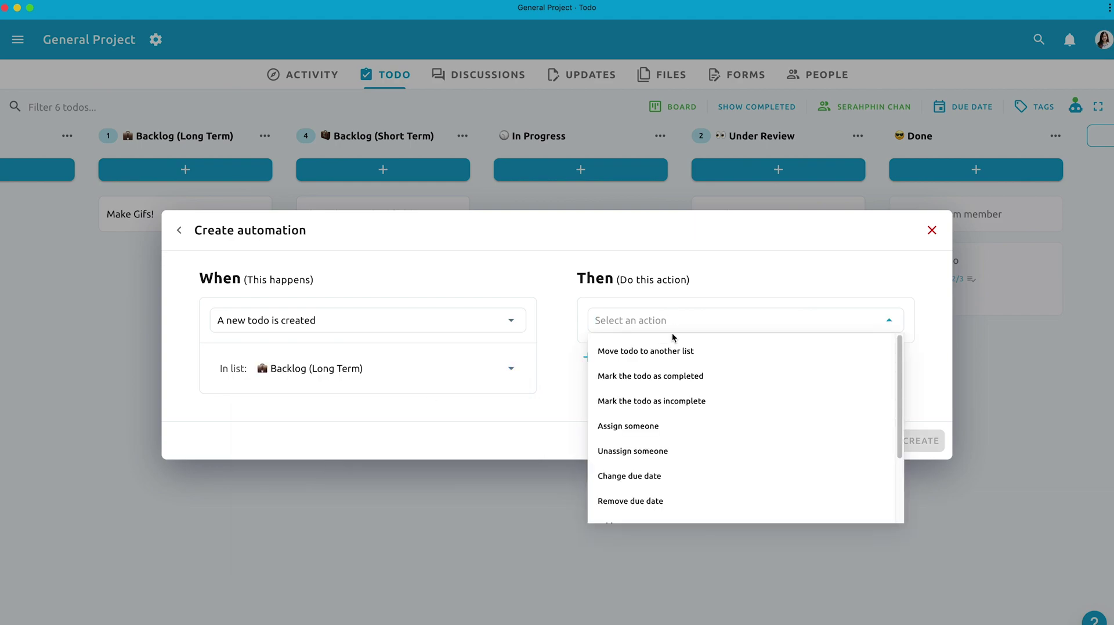
{"action": "scroll", "coordinate": [668, 383], "scroll_direction": "down", "scroll_amount": 3}
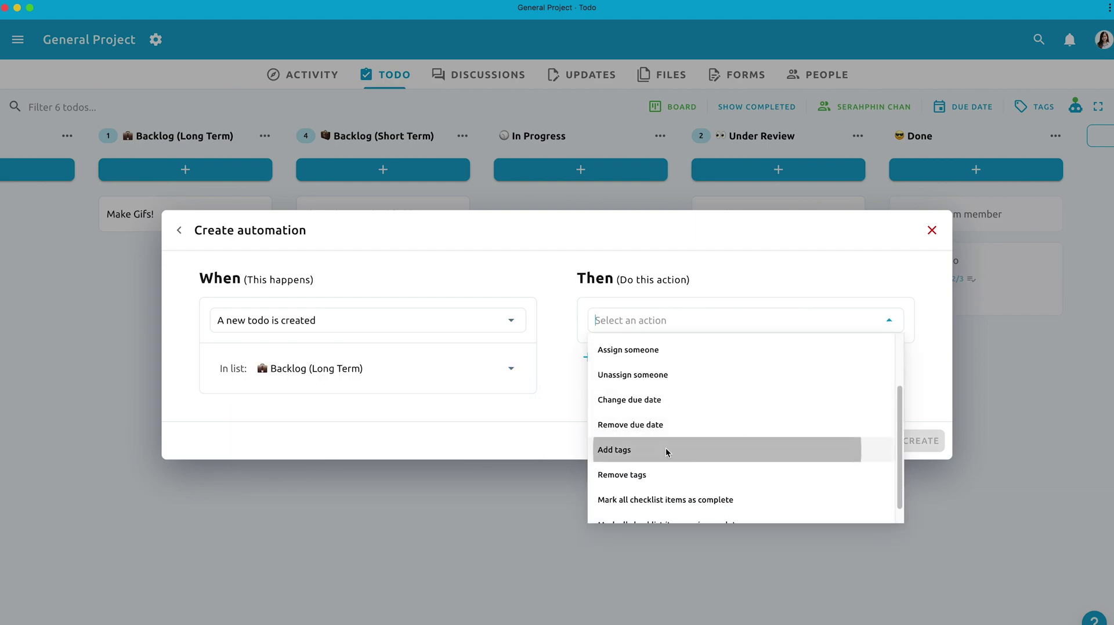
{"action": "left_click", "coordinate": [666, 450]}
{"action": "left_click", "coordinate": [684, 327]}
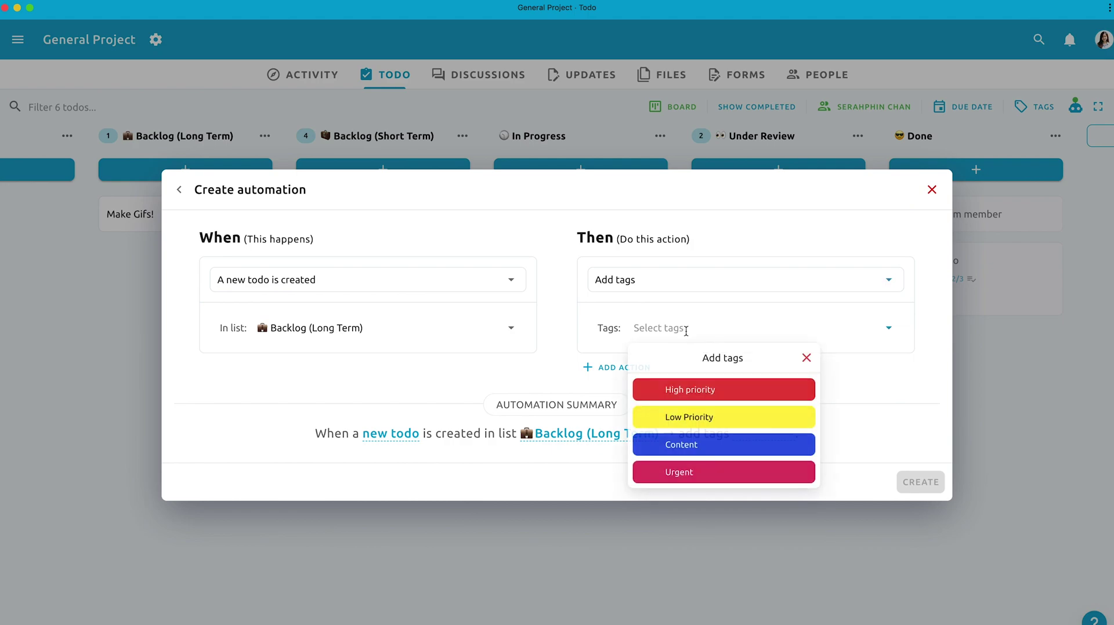
{"action": "left_click", "coordinate": [697, 417]}
{"action": "left_click_drag", "start_coordinate": [309, 435], "coordinate": [566, 448]}
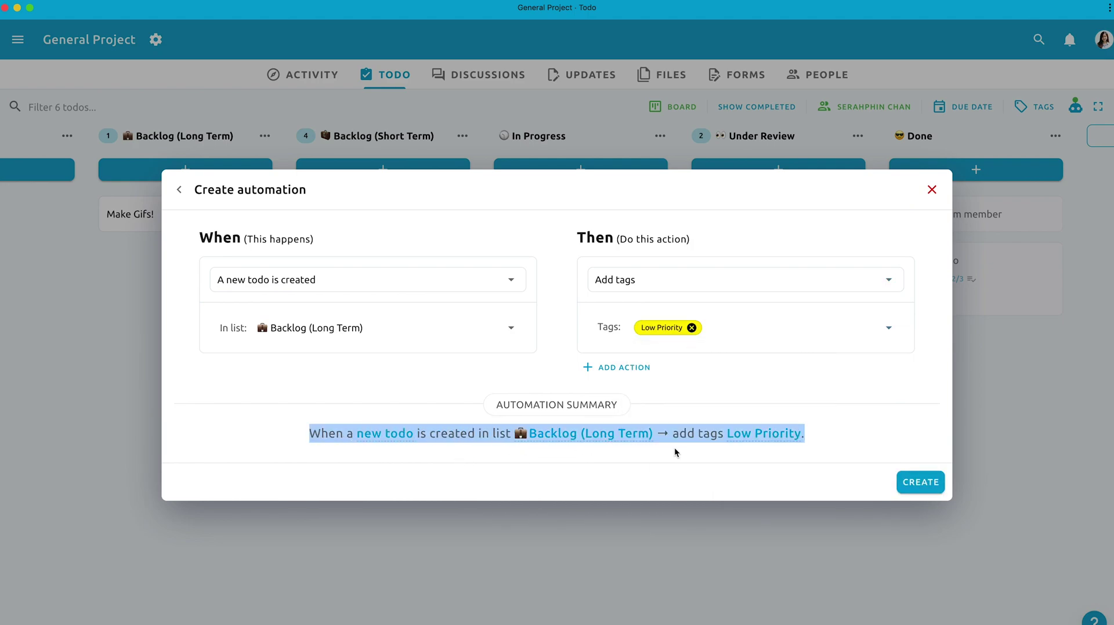
{"action": "left_click", "coordinate": [920, 482]}
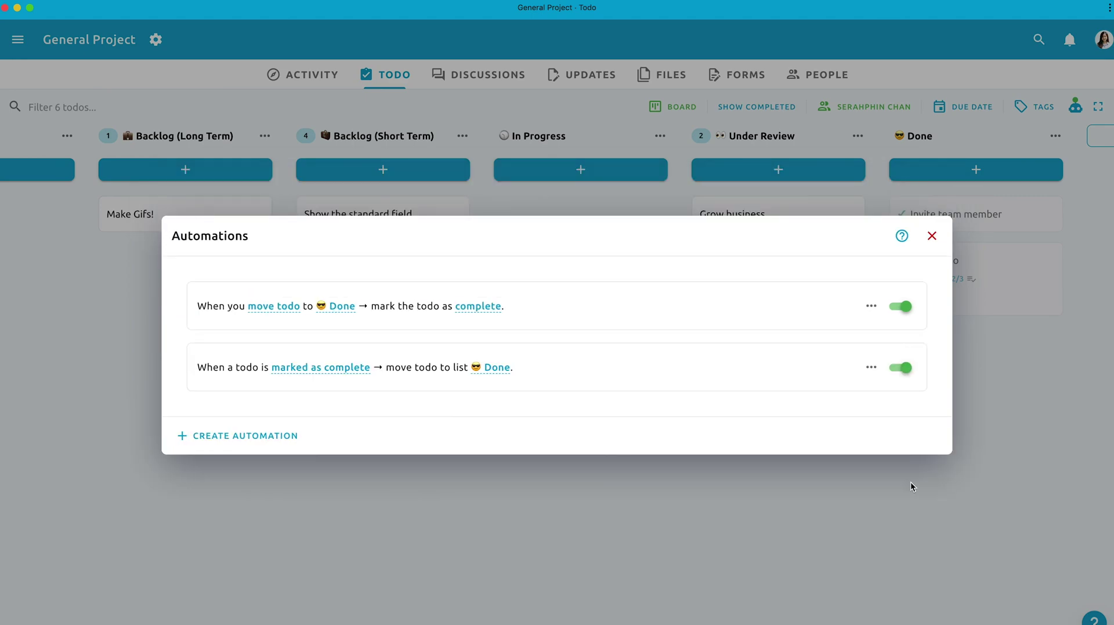
Add the Create new imagery todo to Backlog (Long Term) and check its details.
{"action": "type", "text": "Create new imagery"}
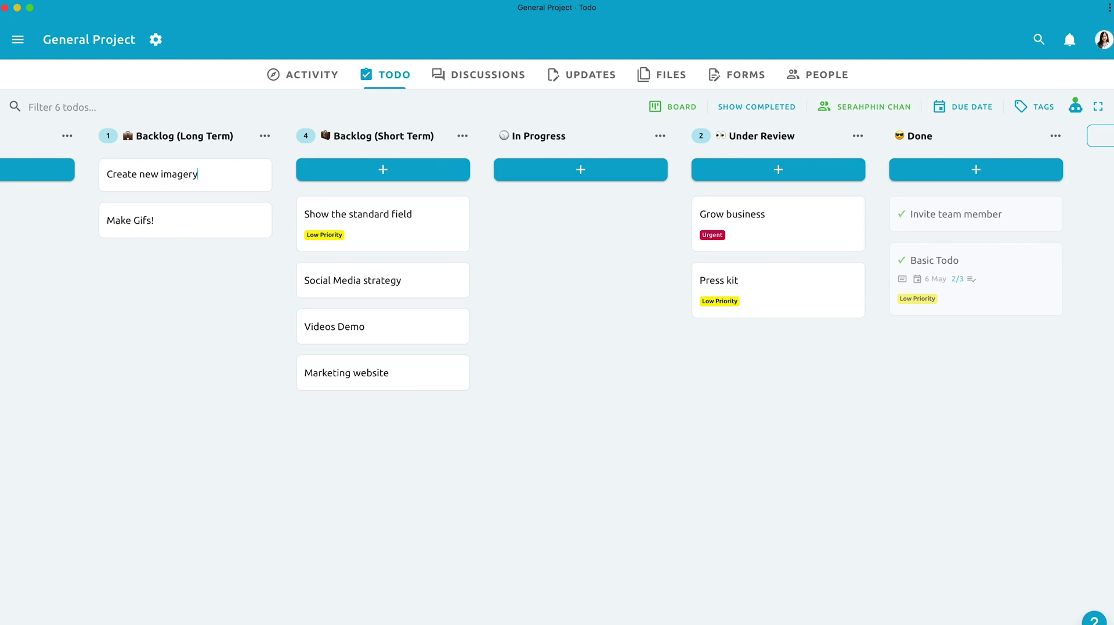
{"action": "key", "text": "Return"}
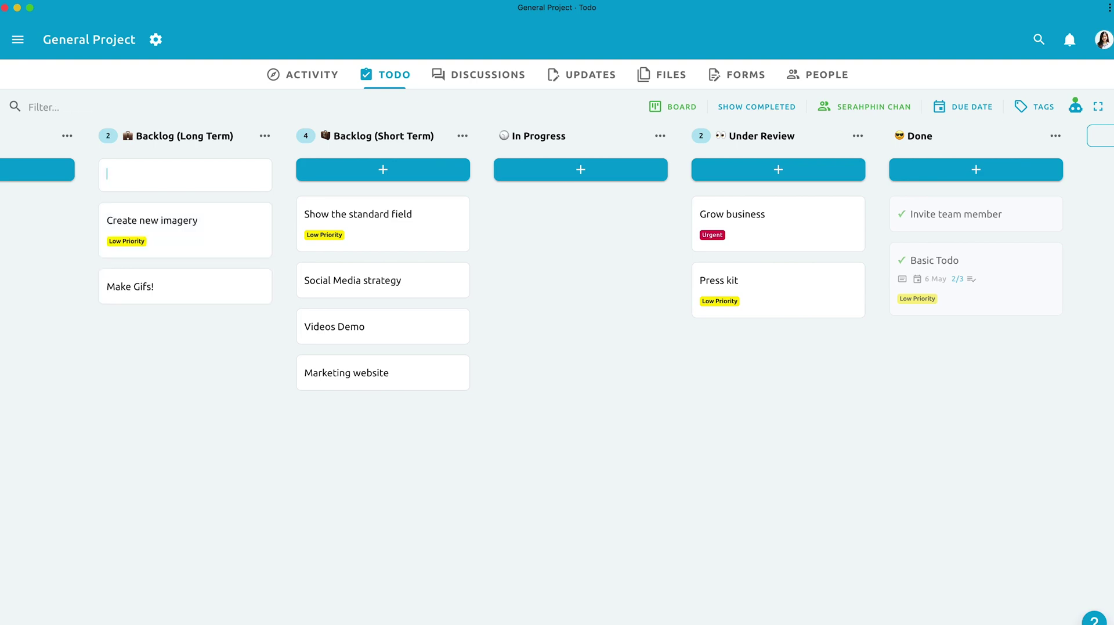
{"action": "left_click", "coordinate": [231, 348]}
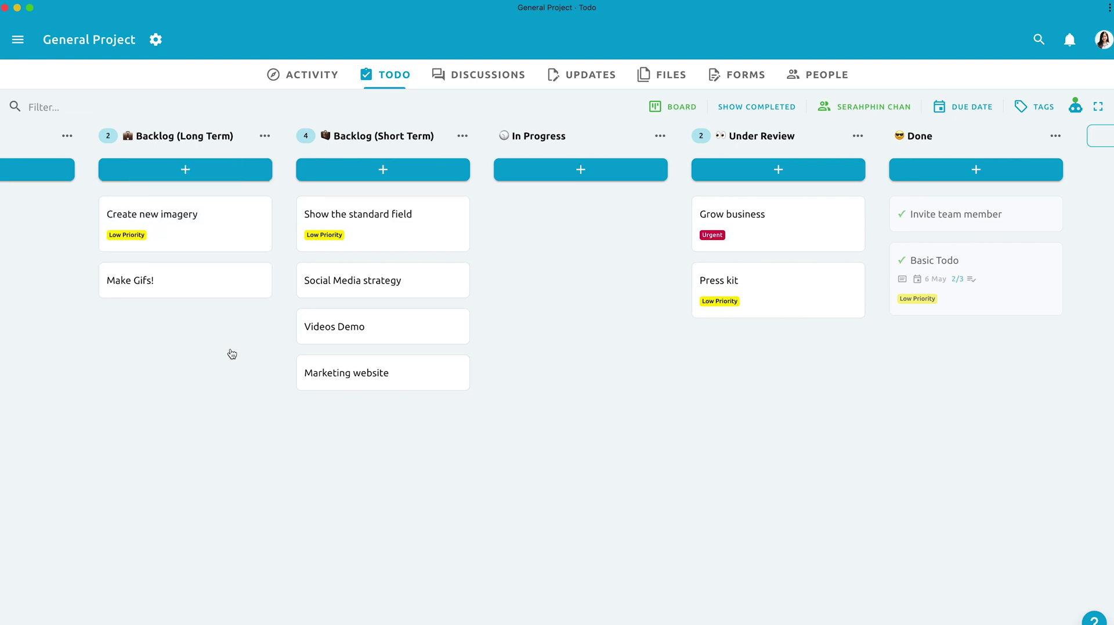
{"action": "left_click", "coordinate": [165, 242]}
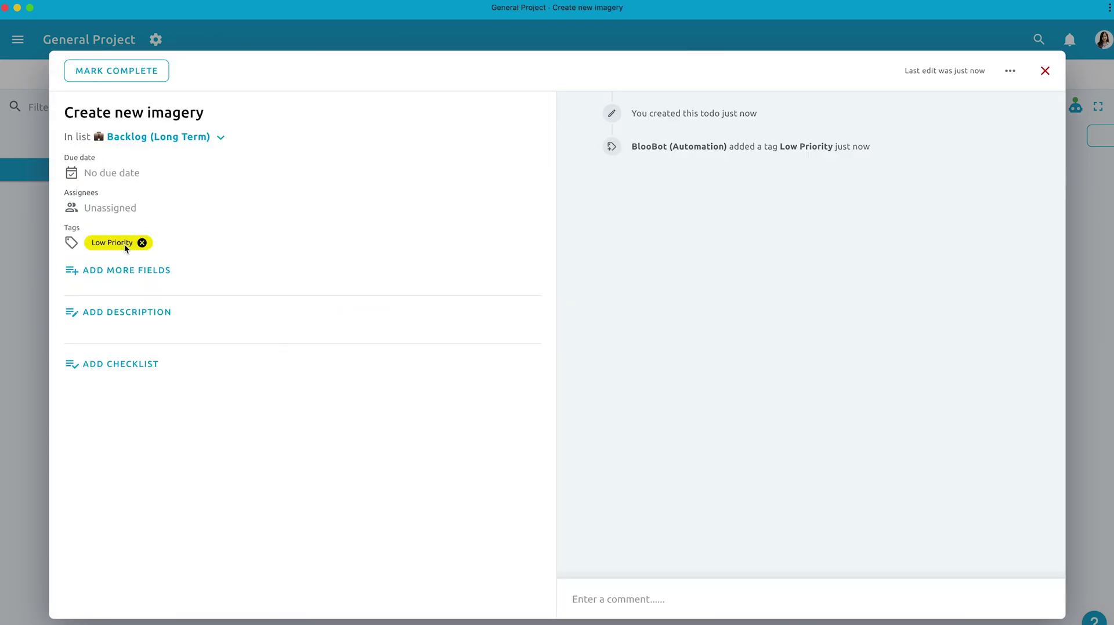
{"action": "key", "text": "Escape"}
Disable the Low Priority tagging rule, add an untagged Office tour todo, then re-enable the rule.
{"action": "left_click", "coordinate": [1074, 108]}
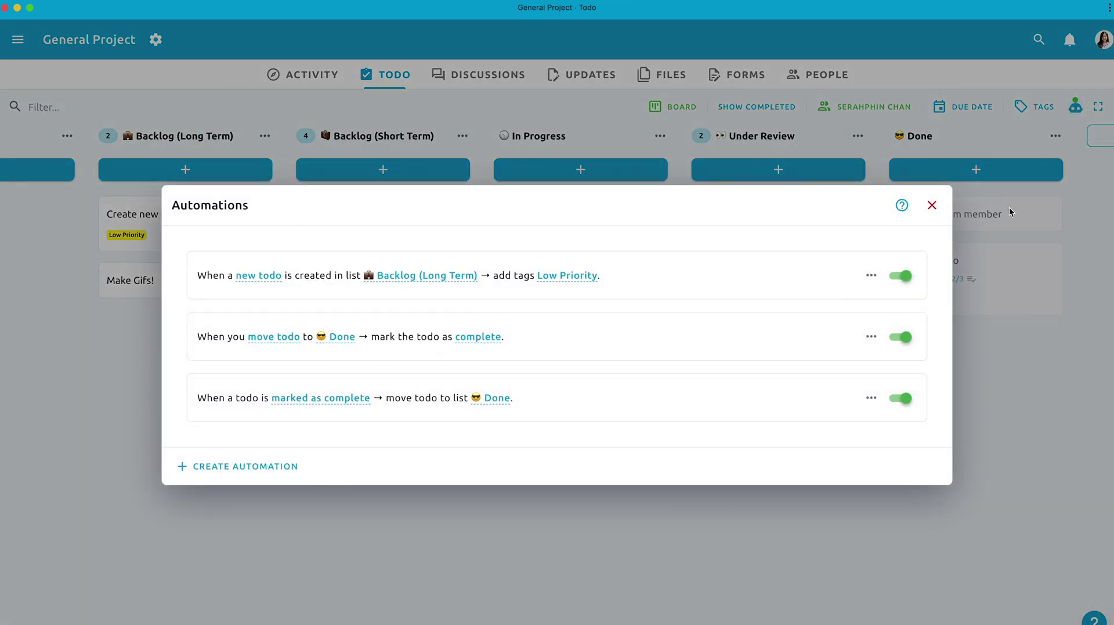
{"action": "left_click", "coordinate": [900, 277]}
{"action": "left_click", "coordinate": [1005, 345]}
{"action": "left_click", "coordinate": [244, 172]}
{"action": "type", "text": "Office tour"}
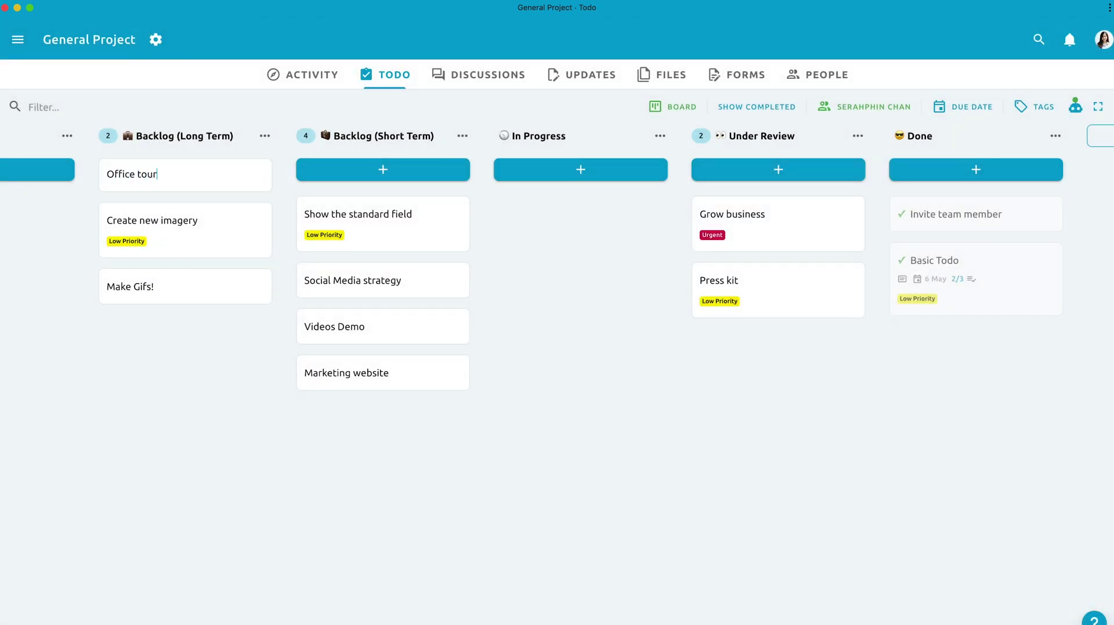
{"action": "key", "text": "Return"}
{"action": "left_click", "coordinate": [172, 492]}
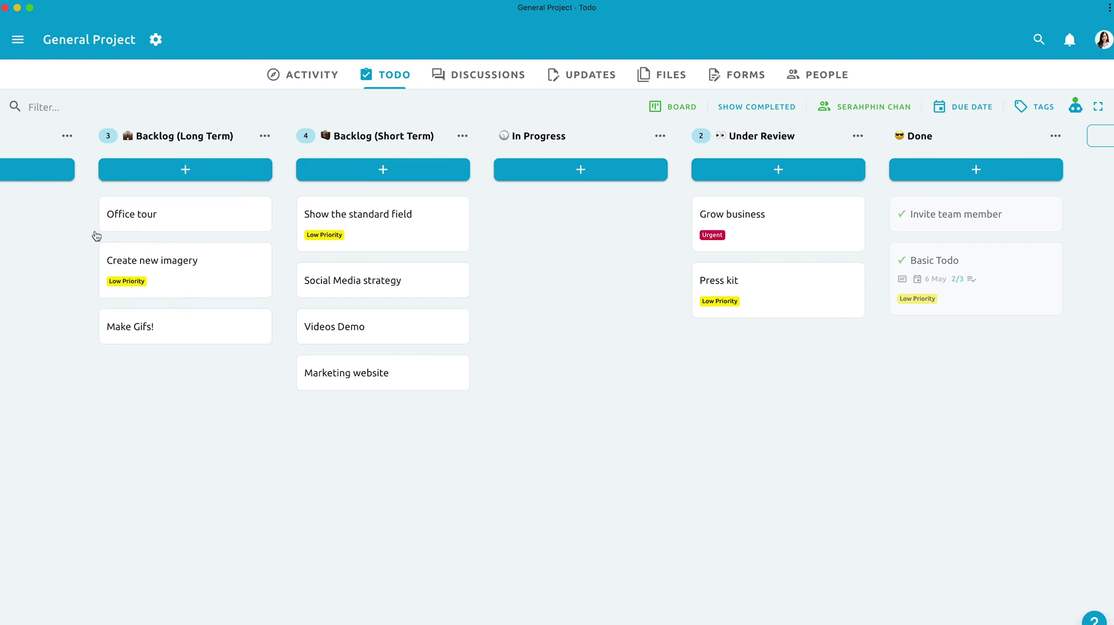
{"action": "left_click", "coordinate": [1075, 106]}
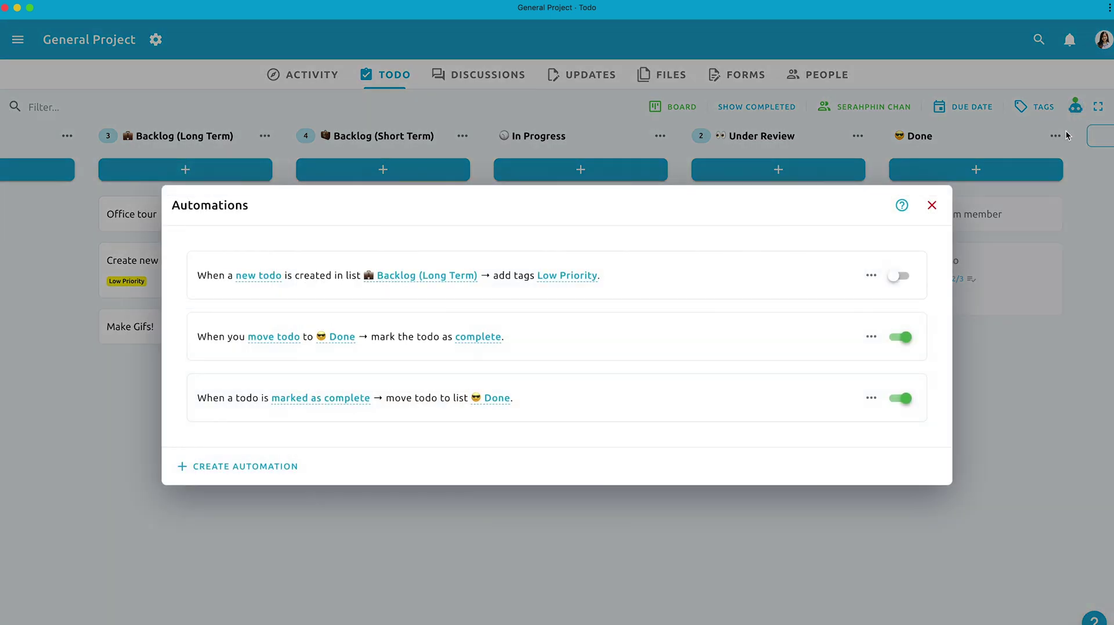
{"action": "left_click", "coordinate": [899, 276]}
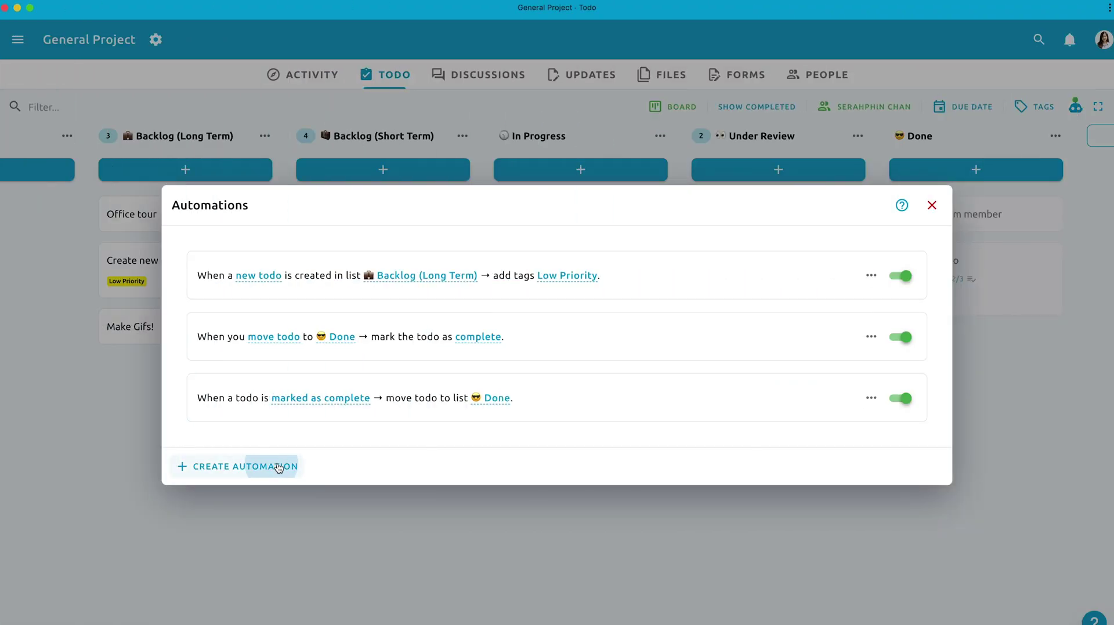
Start an automation triggered when a todo is moved to Under Review.
{"action": "left_click", "coordinate": [261, 466]}
{"action": "left_click", "coordinate": [301, 335]}
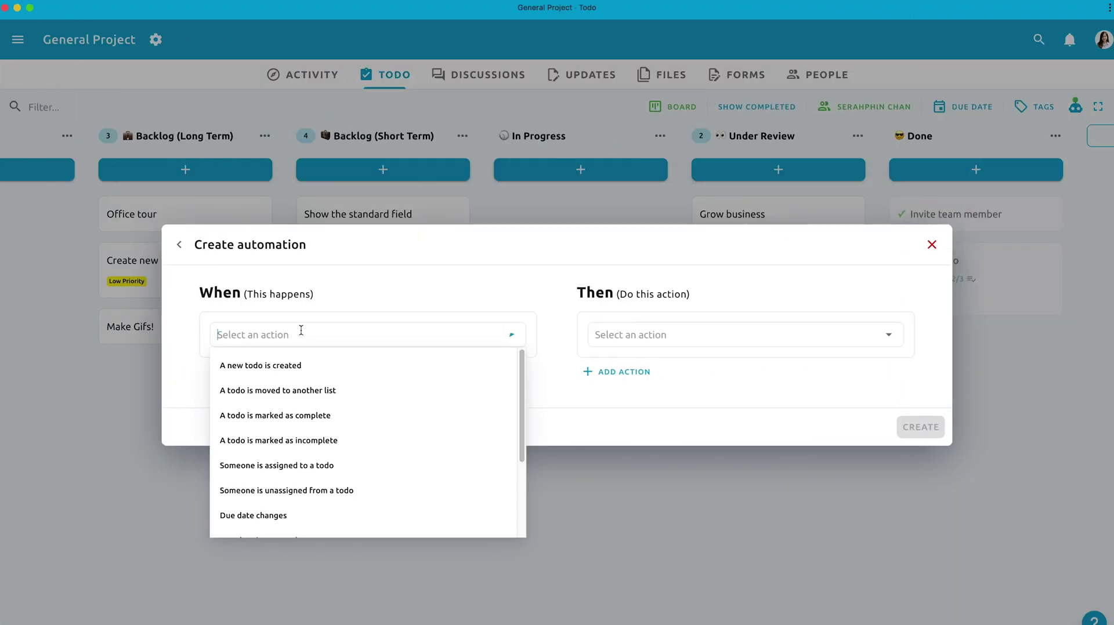
{"action": "scroll", "coordinate": [332, 429], "scroll_direction": "down", "scroll_amount": 2}
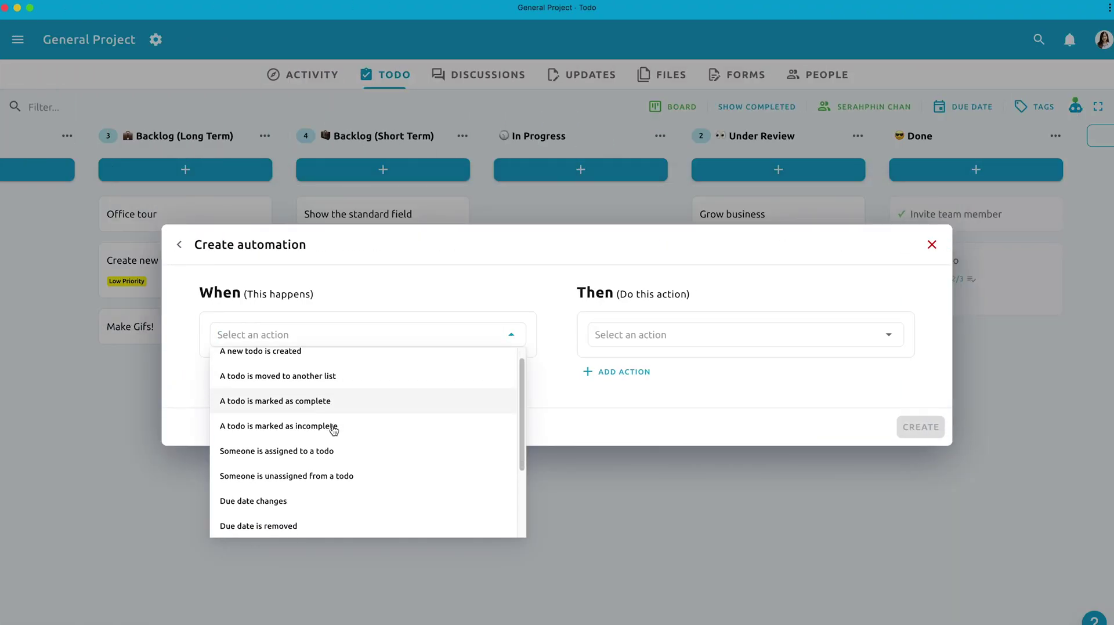
{"action": "scroll", "coordinate": [333, 430], "scroll_direction": "up", "scroll_amount": 2}
{"action": "scroll", "coordinate": [334, 429], "scroll_direction": "down", "scroll_amount": 5}
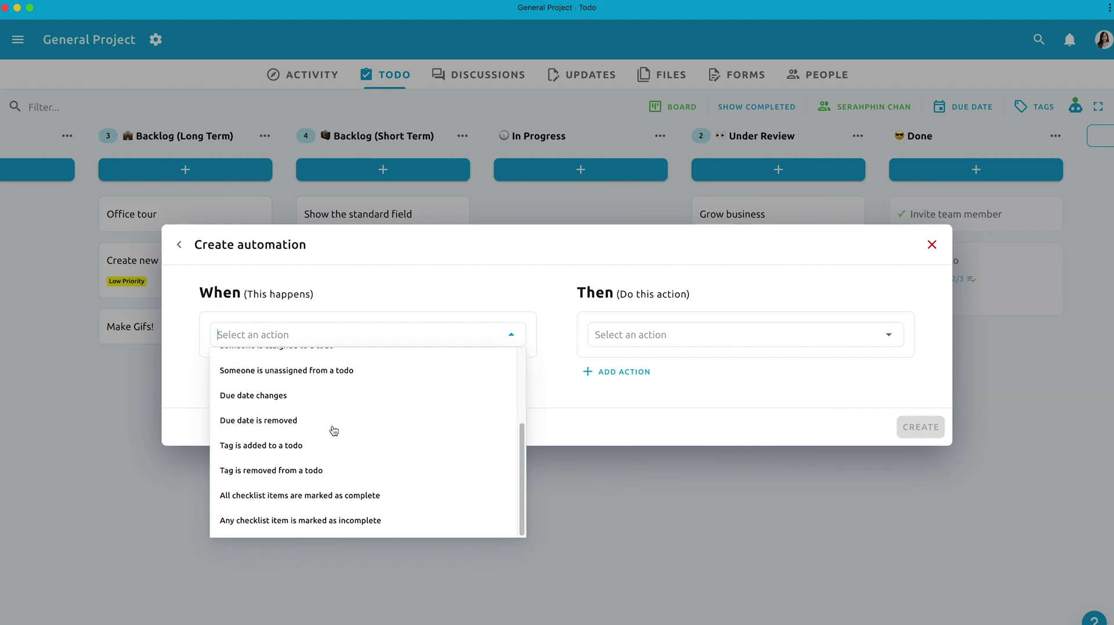
{"action": "scroll", "coordinate": [334, 429], "scroll_direction": "up", "scroll_amount": 2}
{"action": "scroll", "coordinate": [333, 429], "scroll_direction": "up", "scroll_amount": 5}
{"action": "left_click", "coordinate": [331, 390]}
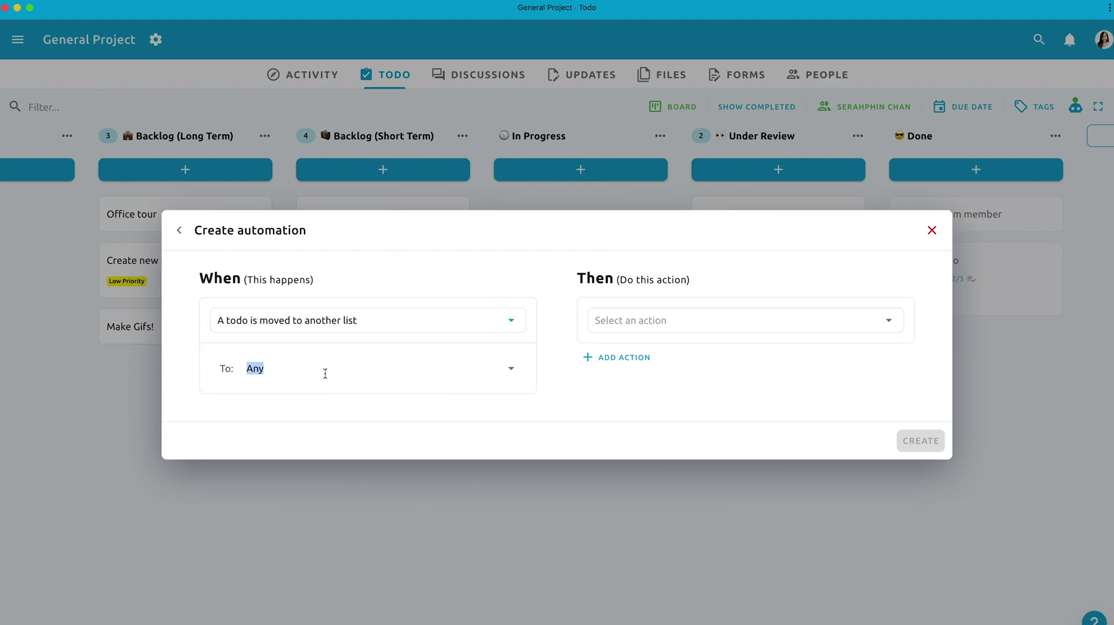
{"action": "left_click", "coordinate": [325, 374]}
{"action": "left_click", "coordinate": [350, 552]}
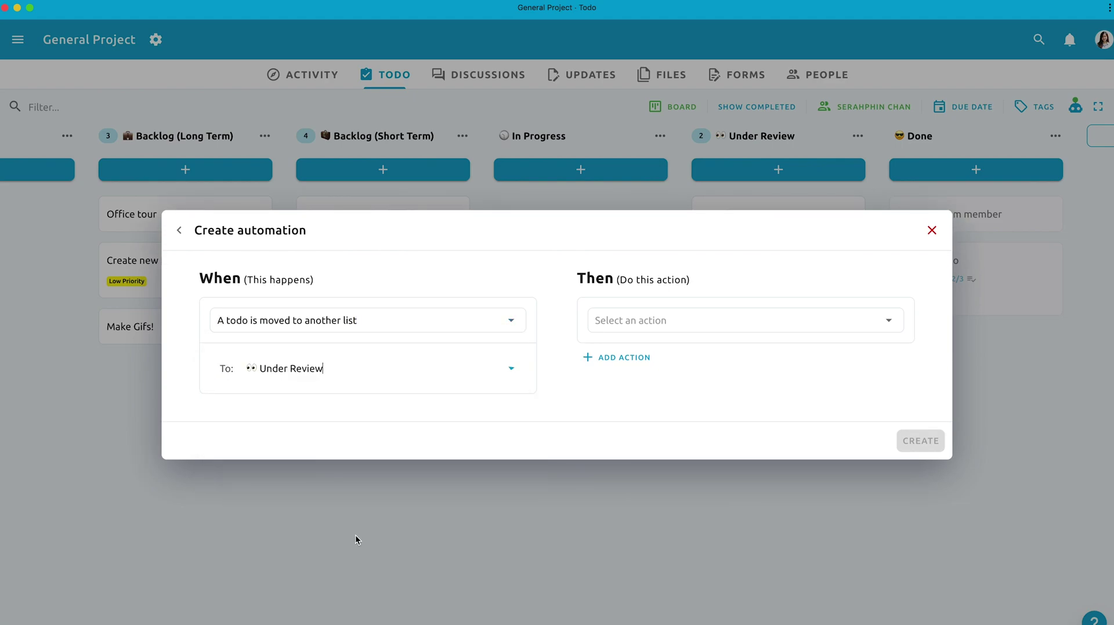
Add an action that applies the Urgent tag.
{"action": "left_click", "coordinate": [632, 323]}
{"action": "scroll", "coordinate": [648, 401], "scroll_direction": "down", "scroll_amount": 1}
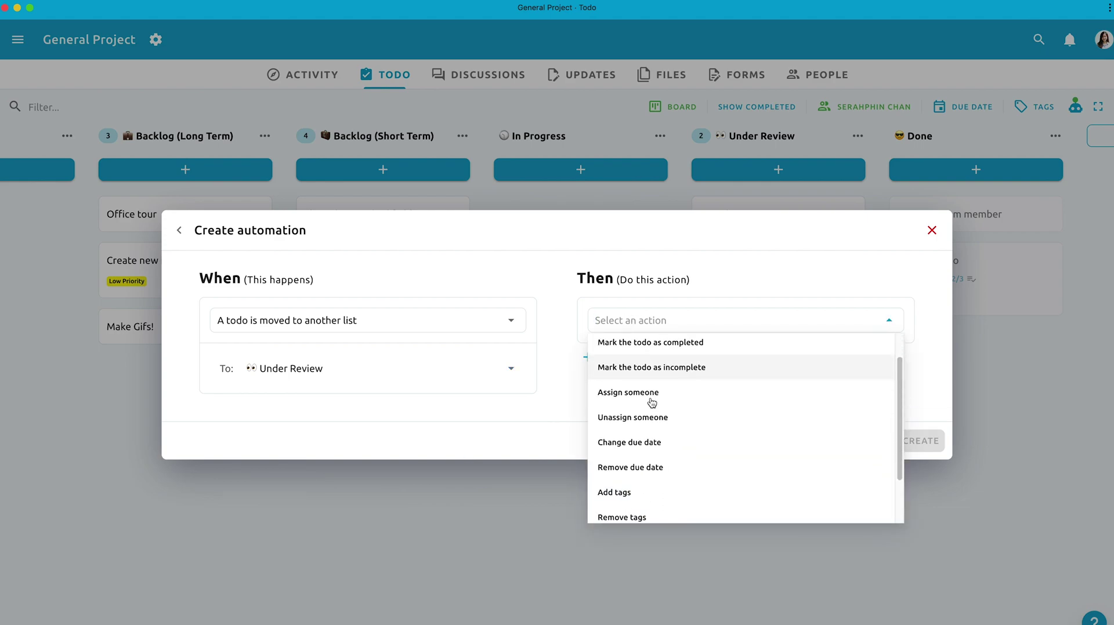
{"action": "left_click", "coordinate": [641, 491]}
{"action": "left_click", "coordinate": [678, 332]}
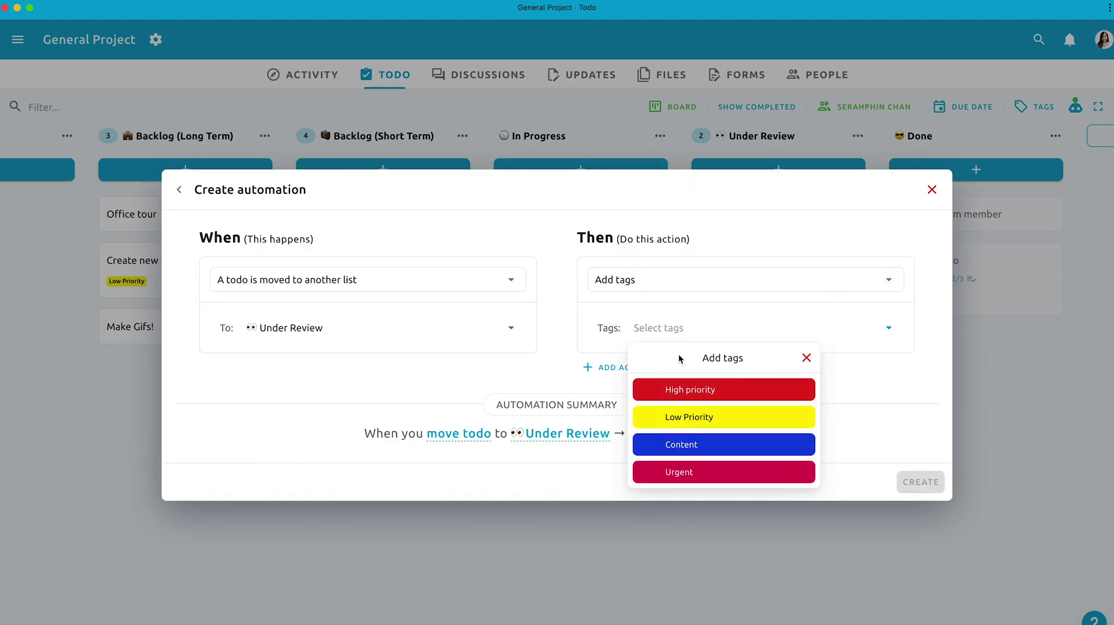
{"action": "left_click", "coordinate": [677, 471]}
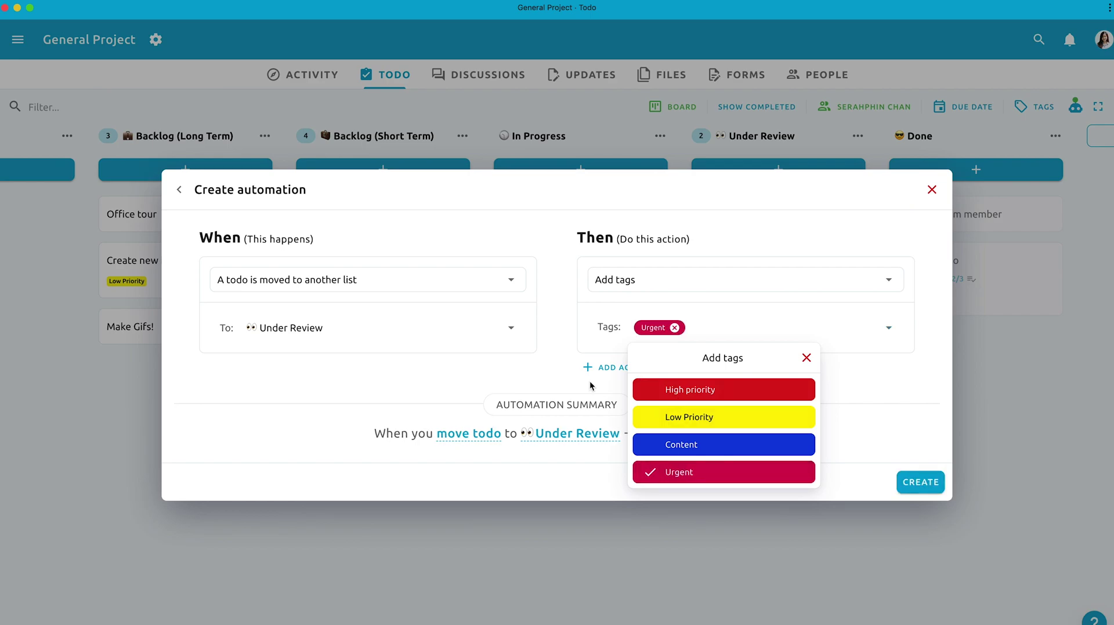
{"action": "left_click", "coordinate": [609, 367]}
Add a second action assigning the team member, then save the automation.
{"action": "left_click", "coordinate": [615, 368]}
{"action": "left_click", "coordinate": [656, 360]}
{"action": "scroll", "coordinate": [655, 413], "scroll_direction": "down", "scroll_amount": 1}
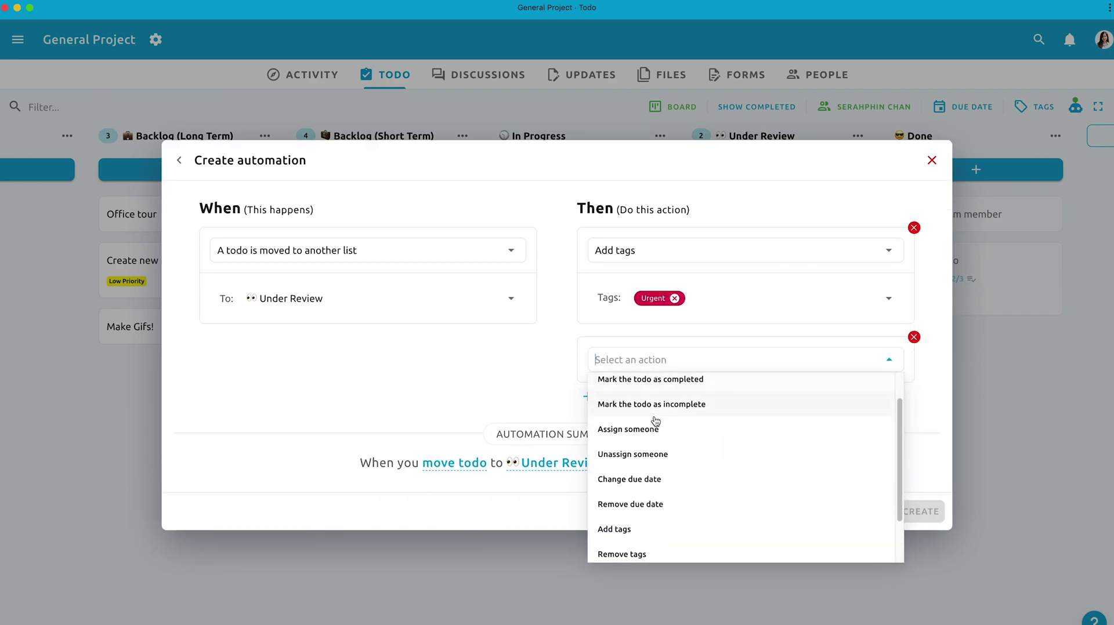
{"action": "left_click", "coordinate": [657, 422]}
{"action": "left_click", "coordinate": [707, 384]}
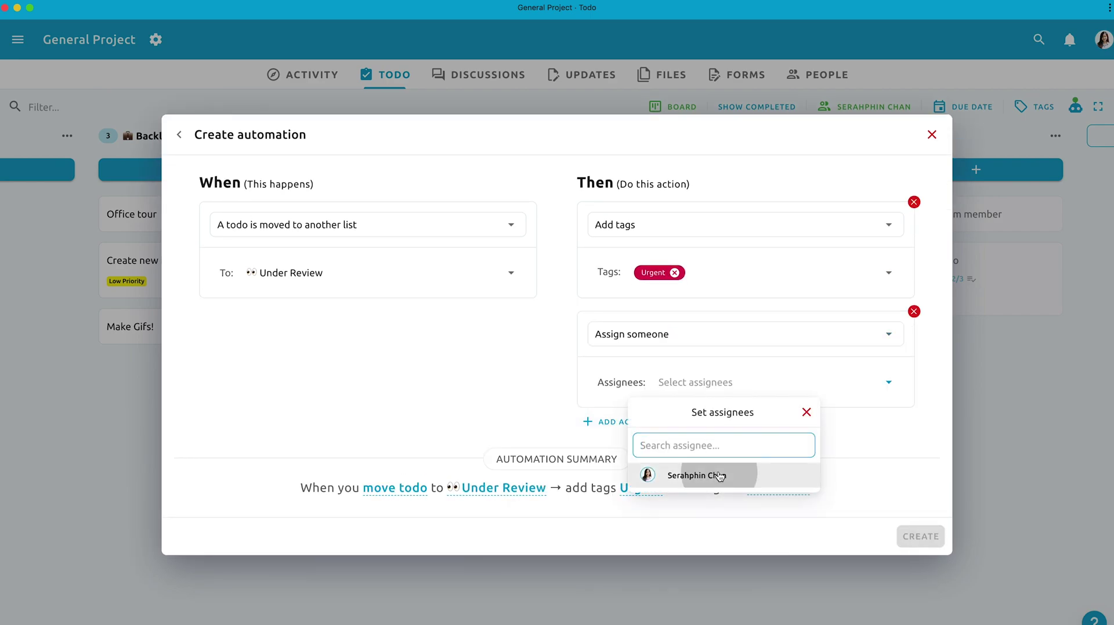
{"action": "left_click", "coordinate": [697, 475]}
{"action": "left_click", "coordinate": [820, 528]}
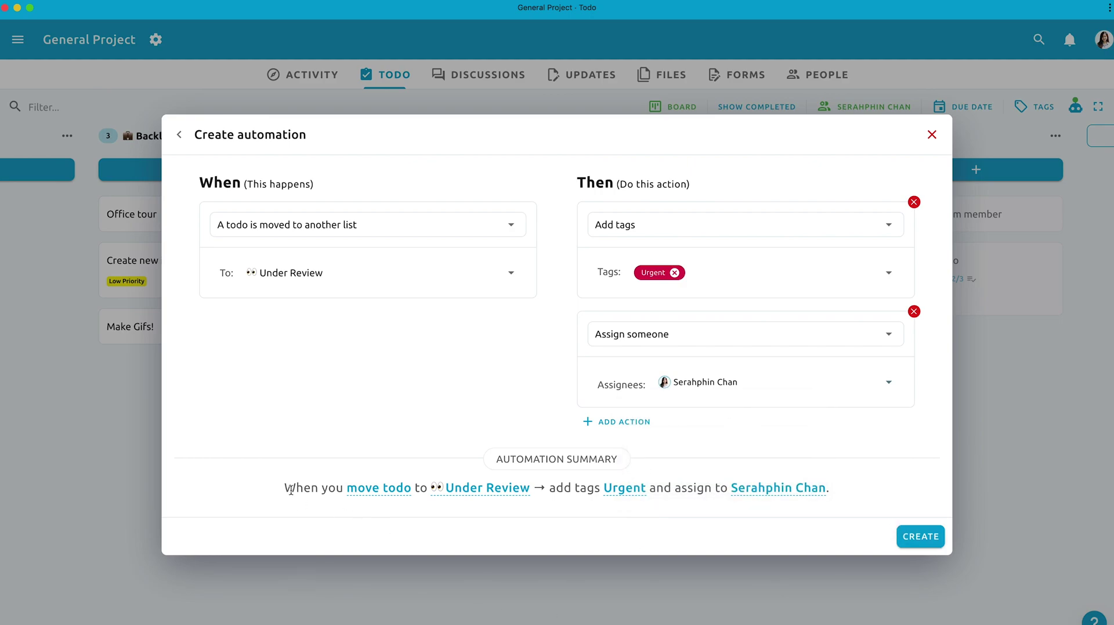
{"action": "left_click_drag", "start_coordinate": [290, 489], "coordinate": [854, 497]}
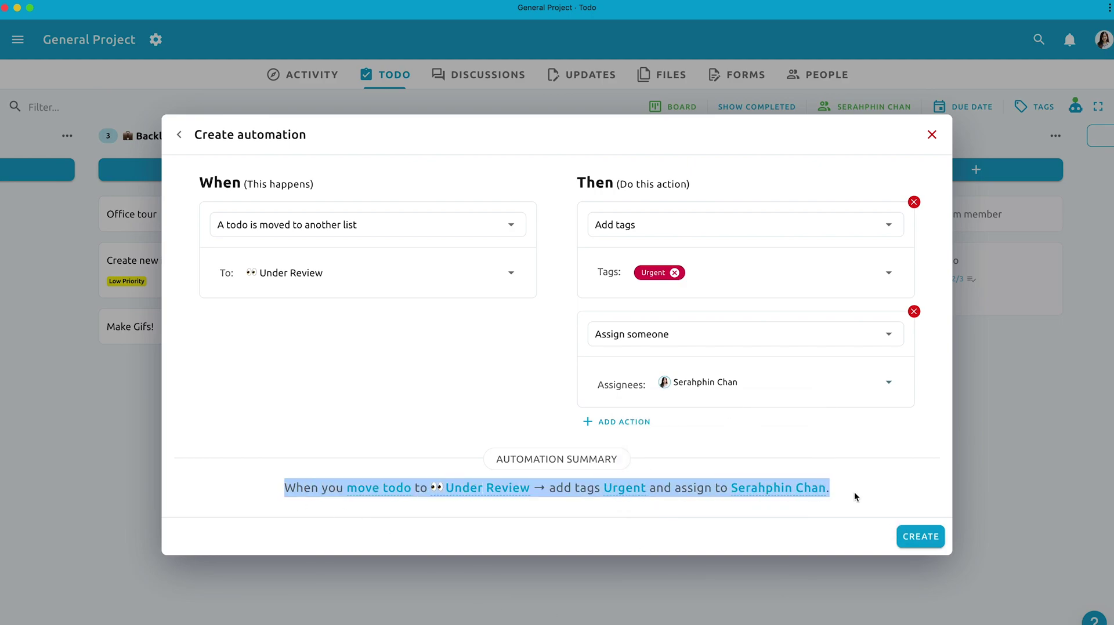
{"action": "left_click", "coordinate": [854, 492]}
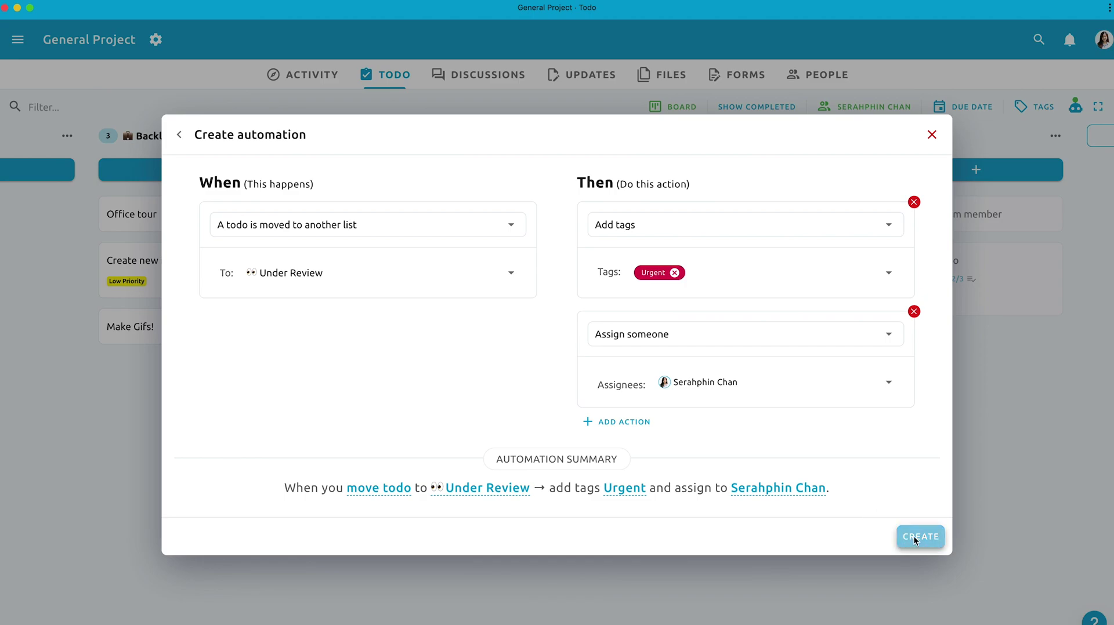
{"action": "left_click", "coordinate": [914, 536]}
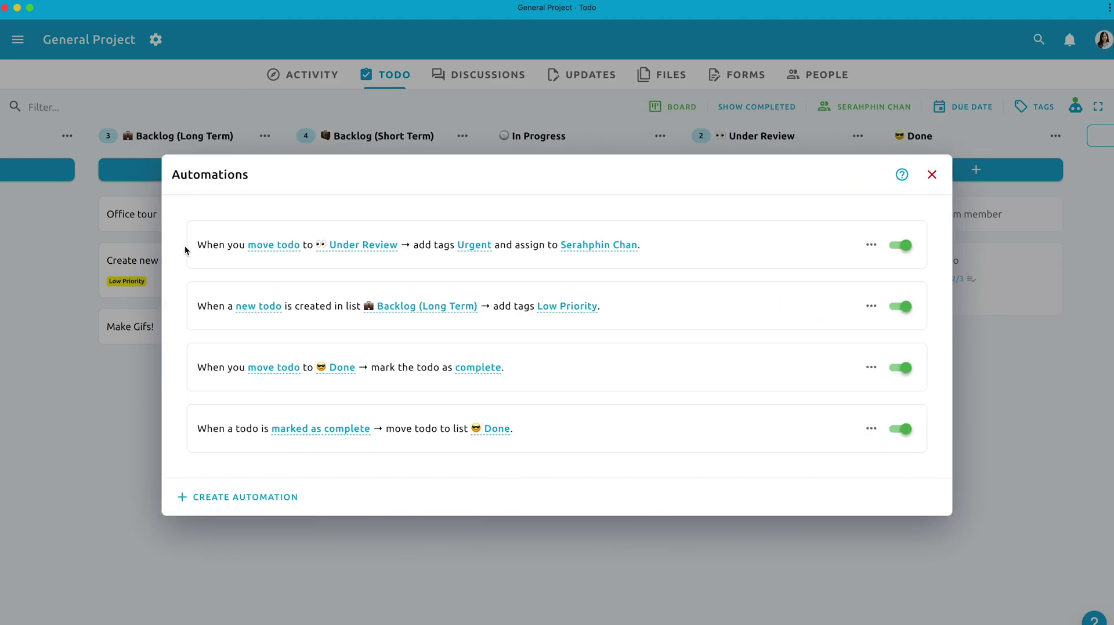
Move Social Media strategy into Under Review, then turn off the Under Review rule.
{"action": "left_click", "coordinate": [87, 421]}
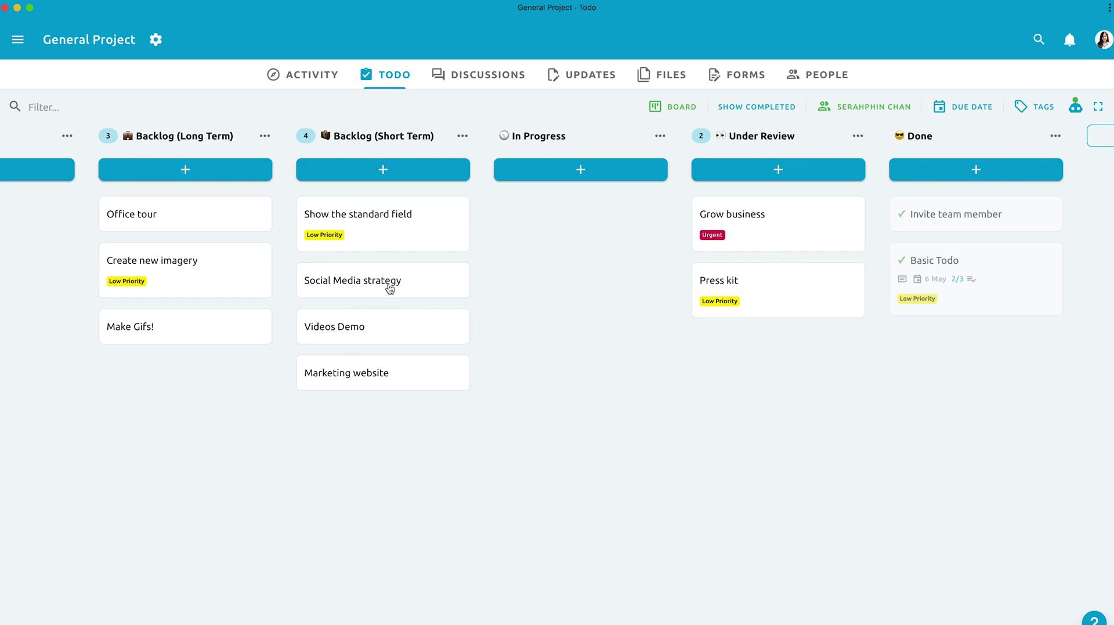
{"action": "mouse_move", "coordinate": [386, 286]}
{"action": "left_mouse_down"}
{"action": "mouse_move", "coordinate": [701, 372]}
{"action": "mouse_move", "coordinate": [781, 361]}
{"action": "left_mouse_up"}
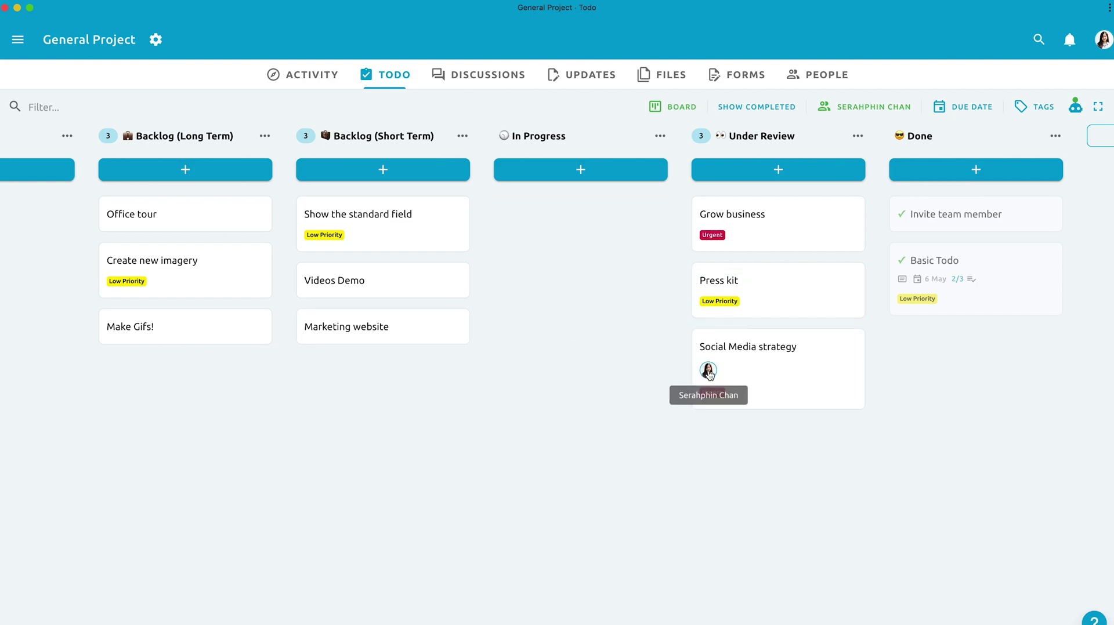
{"action": "left_click", "coordinate": [1075, 106]}
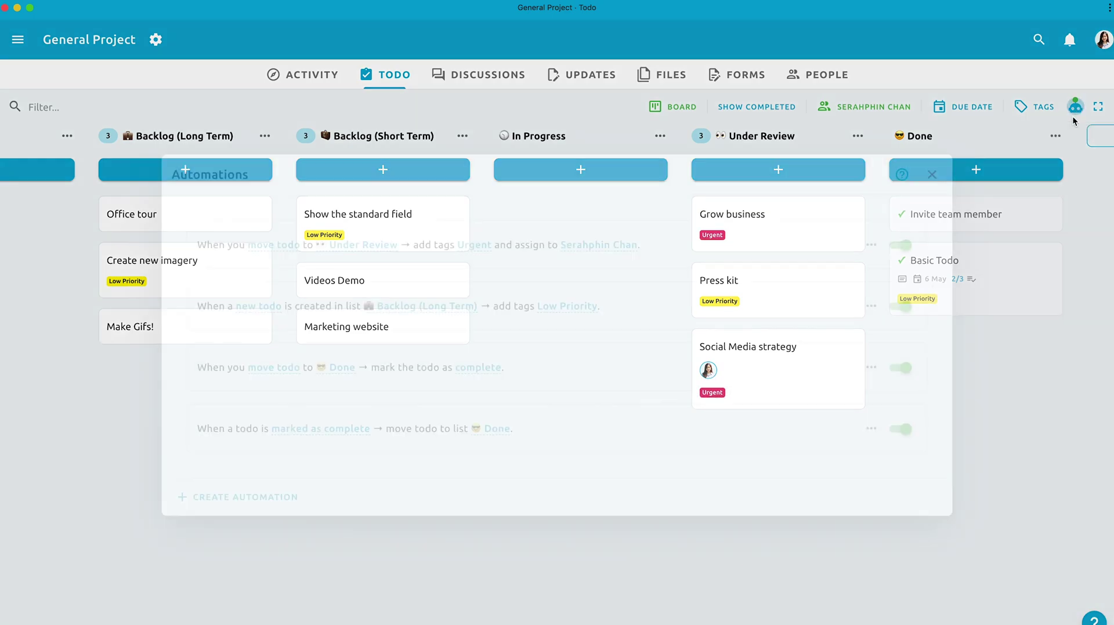
{"action": "left_click", "coordinate": [900, 246]}
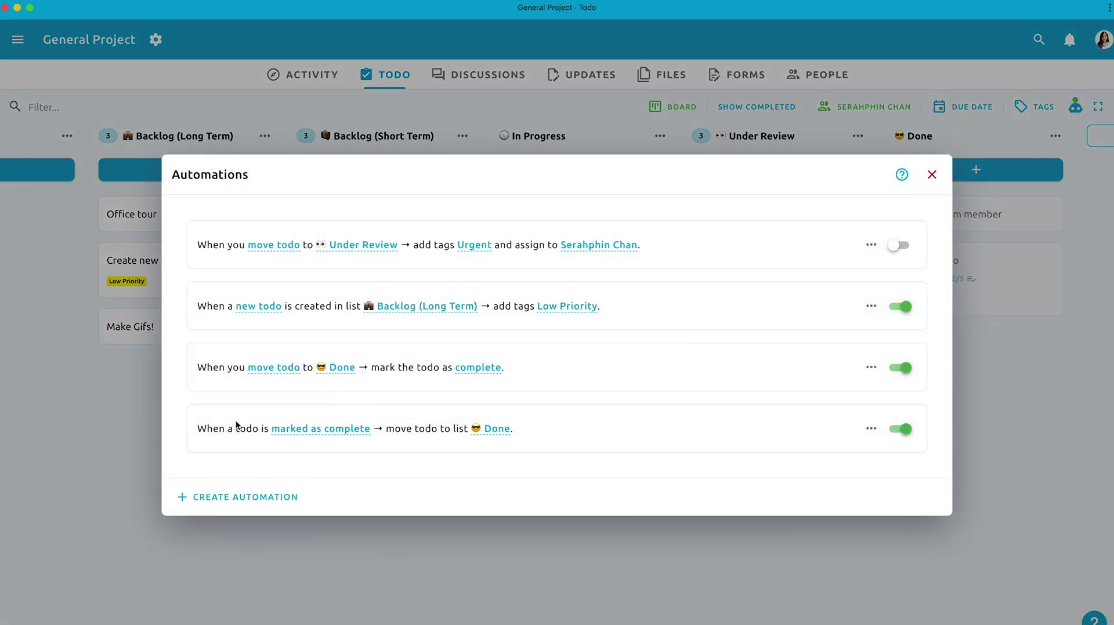
{"action": "left_click", "coordinate": [118, 425]}
Move Marketing website to In Progress, re-enable the rule, then drag it into Under Review.
{"action": "mouse_move", "coordinate": [400, 332]}
{"action": "left_mouse_down"}
{"action": "mouse_move", "coordinate": [552, 470]}
{"action": "mouse_move", "coordinate": [789, 447]}
{"action": "mouse_move", "coordinate": [485, 356]}
{"action": "mouse_move", "coordinate": [499, 348]}
{"action": "left_mouse_up"}
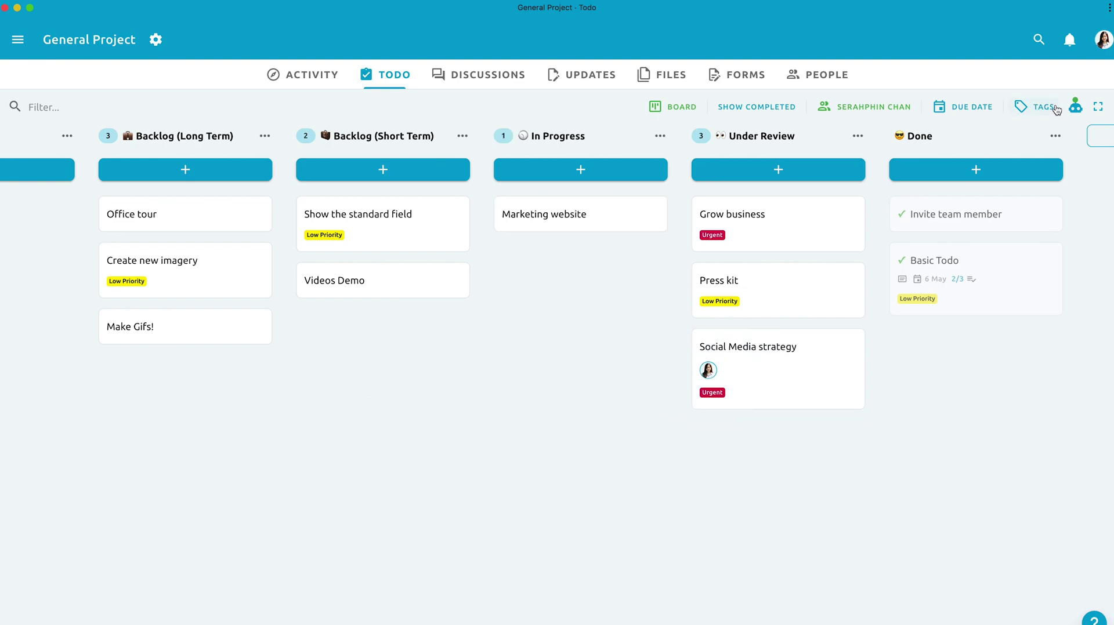
{"action": "left_click", "coordinate": [1075, 107]}
{"action": "left_click", "coordinate": [899, 244]}
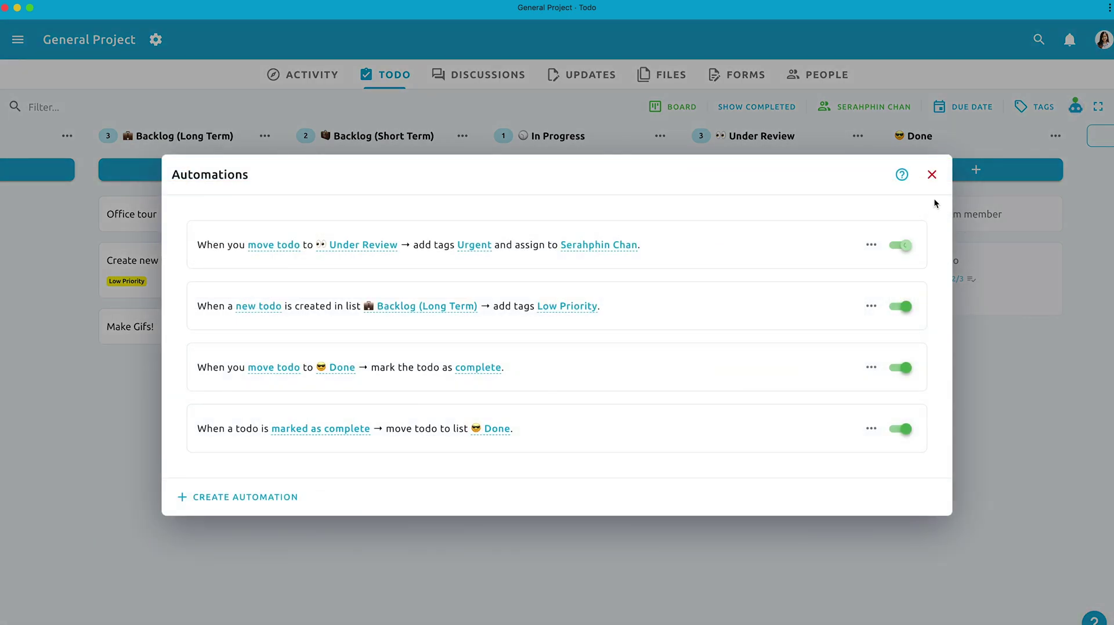
{"action": "mouse_move", "coordinate": [576, 221]}
{"action": "left_mouse_down"}
{"action": "mouse_move", "coordinate": [797, 474]}
{"action": "mouse_move", "coordinate": [793, 465]}
{"action": "left_mouse_up"}
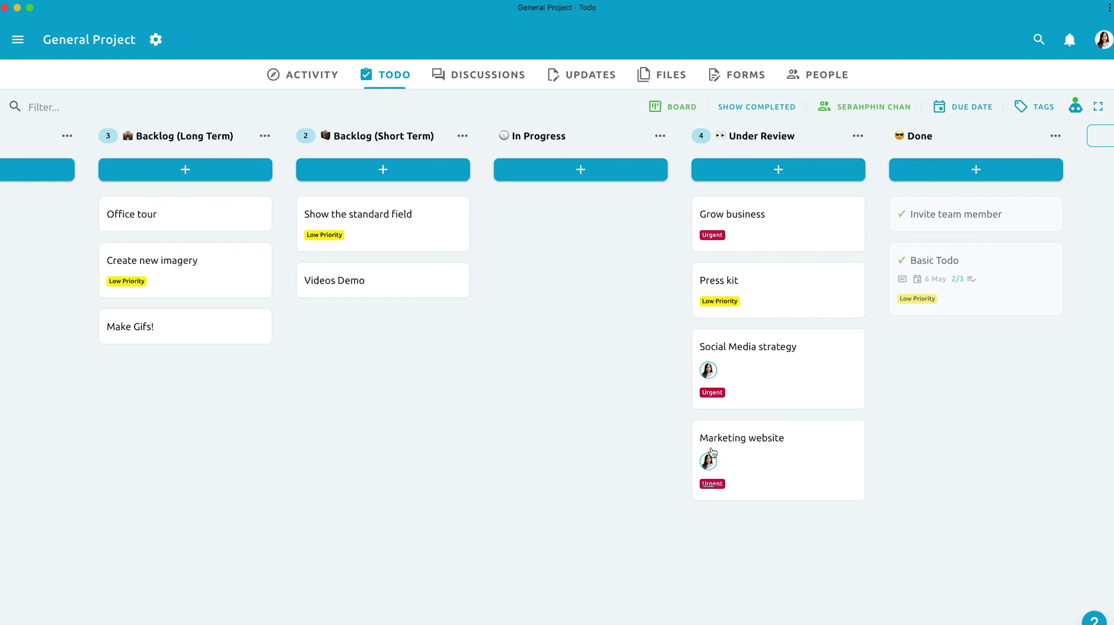
Move Social Media strategy and Press kit to Done, and Show the standard field to Under Review.
{"action": "mouse_move", "coordinate": [753, 377]}
{"action": "left_mouse_down"}
{"action": "mouse_move", "coordinate": [963, 377]}
{"action": "mouse_move", "coordinate": [960, 389]}
{"action": "left_mouse_up"}
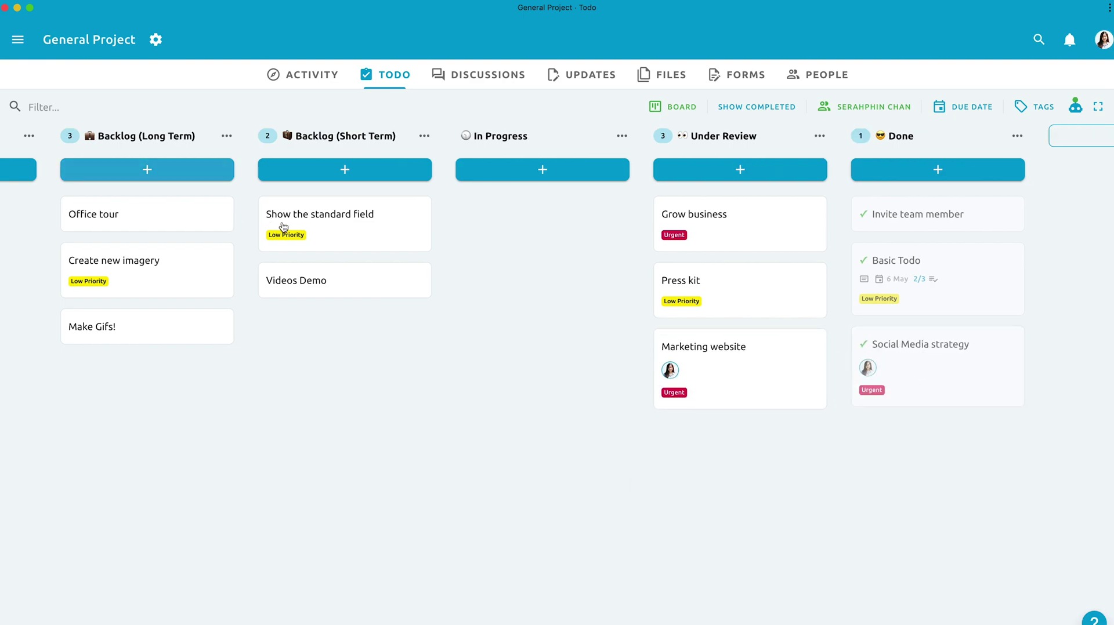
{"action": "mouse_move", "coordinate": [330, 219]}
{"action": "left_mouse_down"}
{"action": "mouse_move", "coordinate": [363, 272]}
{"action": "mouse_move", "coordinate": [713, 441]}
{"action": "mouse_move", "coordinate": [702, 437]}
{"action": "left_mouse_up"}
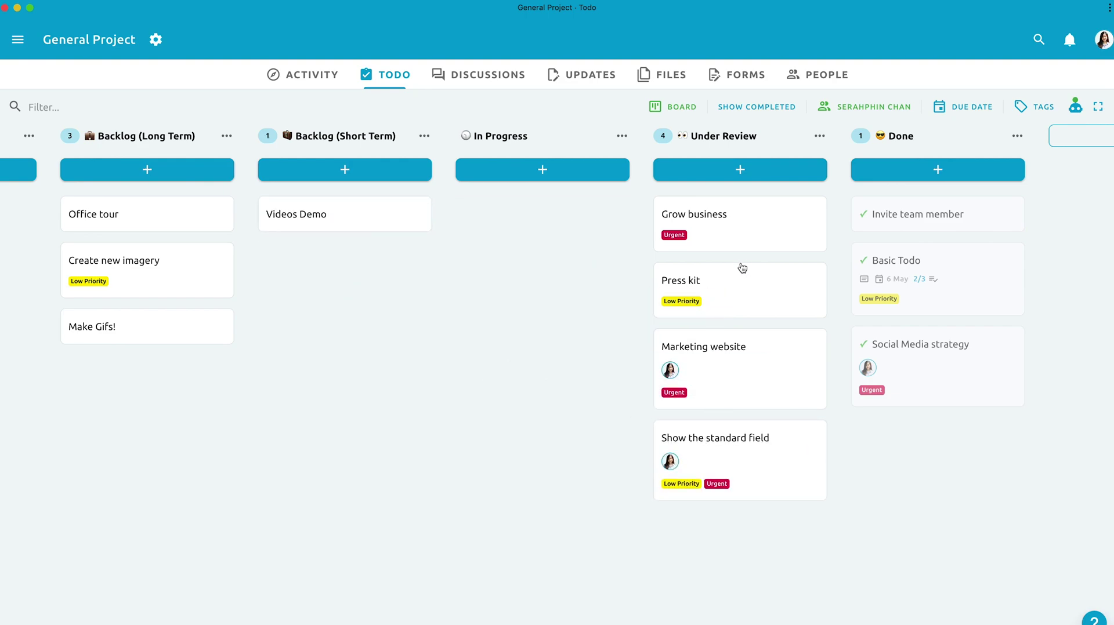
{"action": "left_click_drag", "start_coordinate": [735, 287], "coordinate": [894, 422]}
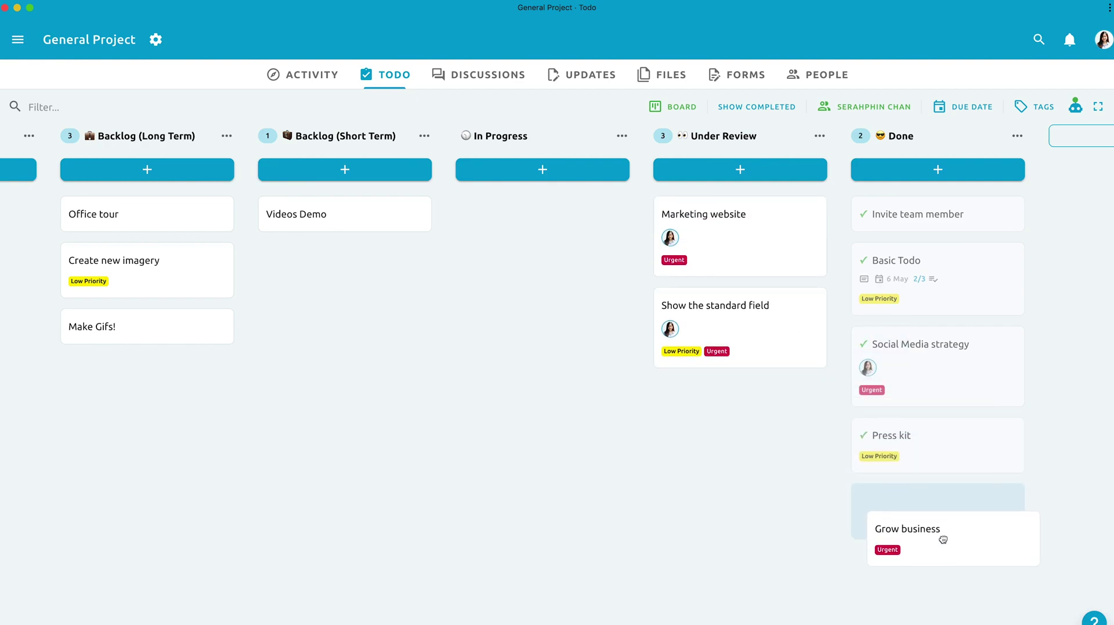